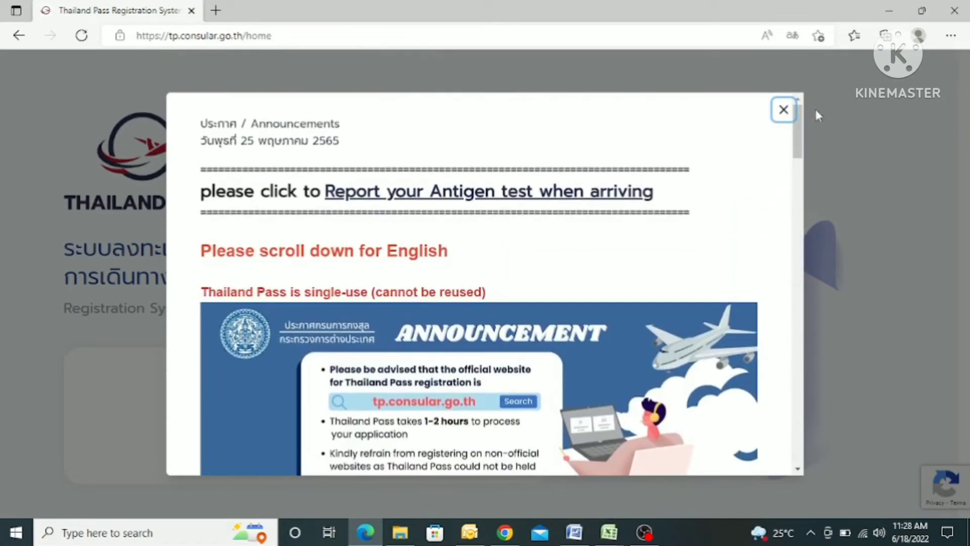
Dismiss the announcement notice and begin a new Thailand Pass registration
{"action": "left_click", "coordinate": [782, 109]}
{"action": "scroll", "coordinate": [502, 254], "scroll_direction": "down", "scroll_amount": 4}
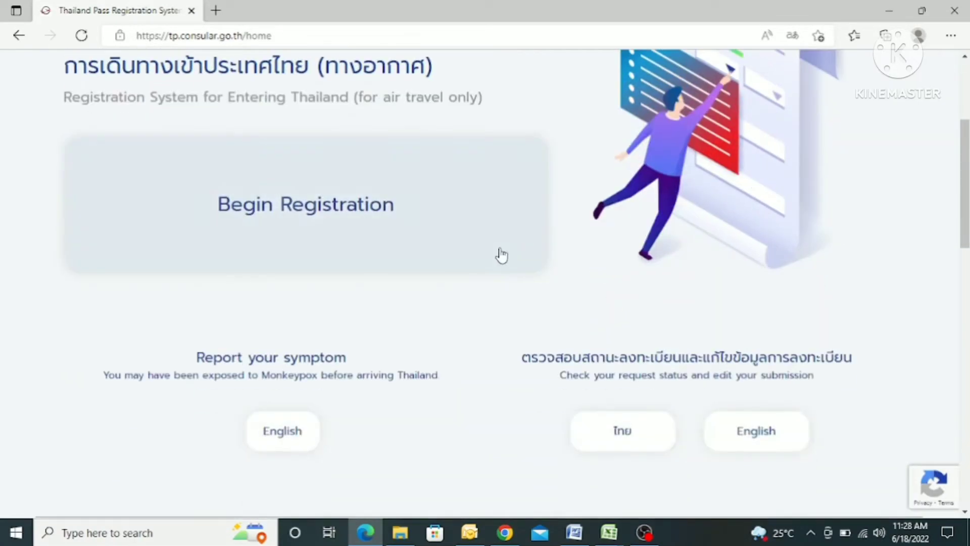
{"action": "scroll", "coordinate": [378, 365], "scroll_direction": "down", "scroll_amount": 1}
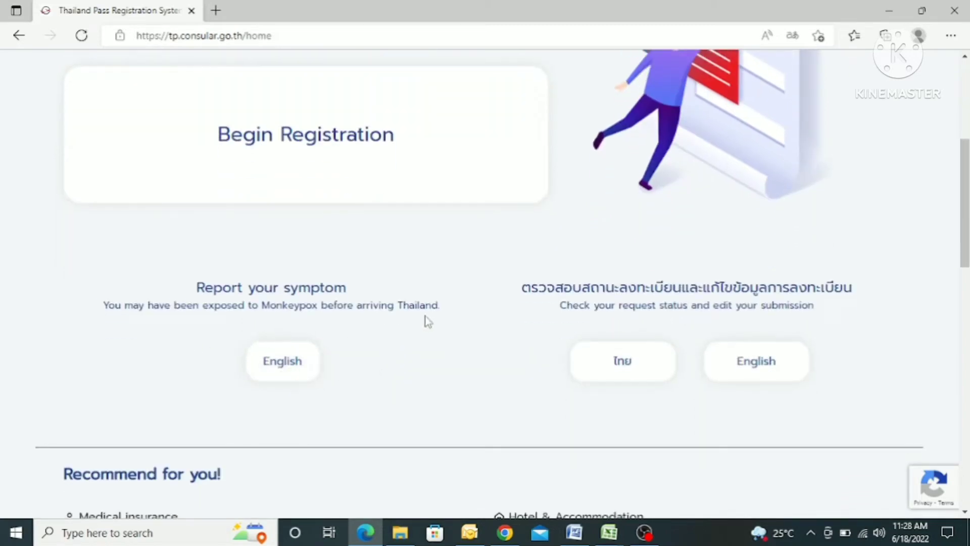
{"action": "left_click", "coordinate": [281, 154]}
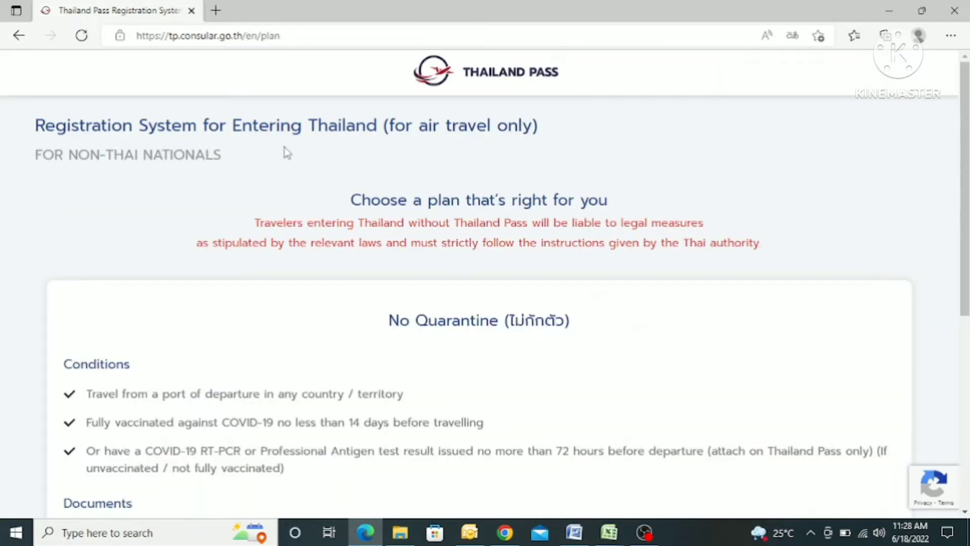
Select the No Quarantine plan
{"action": "scroll", "coordinate": [314, 285], "scroll_direction": "down", "scroll_amount": 7}
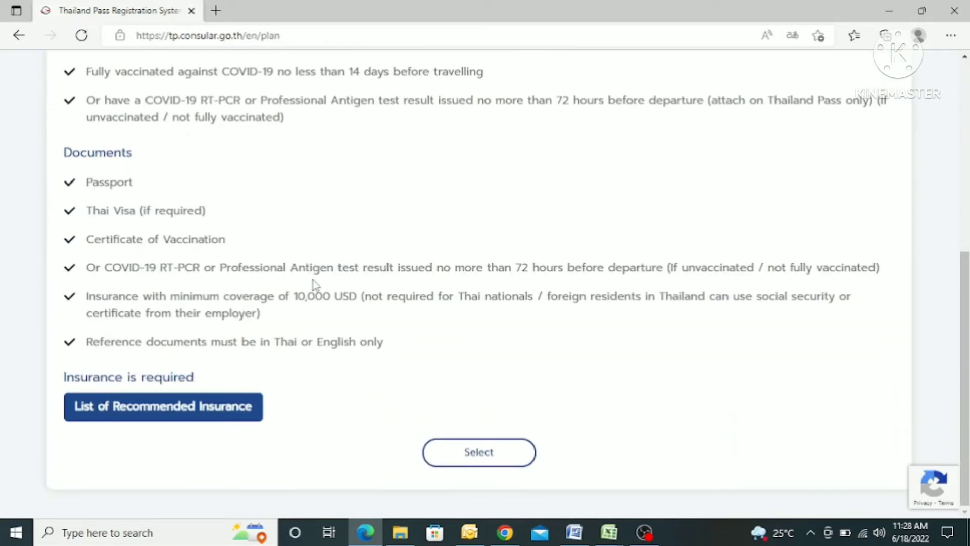
{"action": "scroll", "coordinate": [313, 281], "scroll_direction": "up", "scroll_amount": 4}
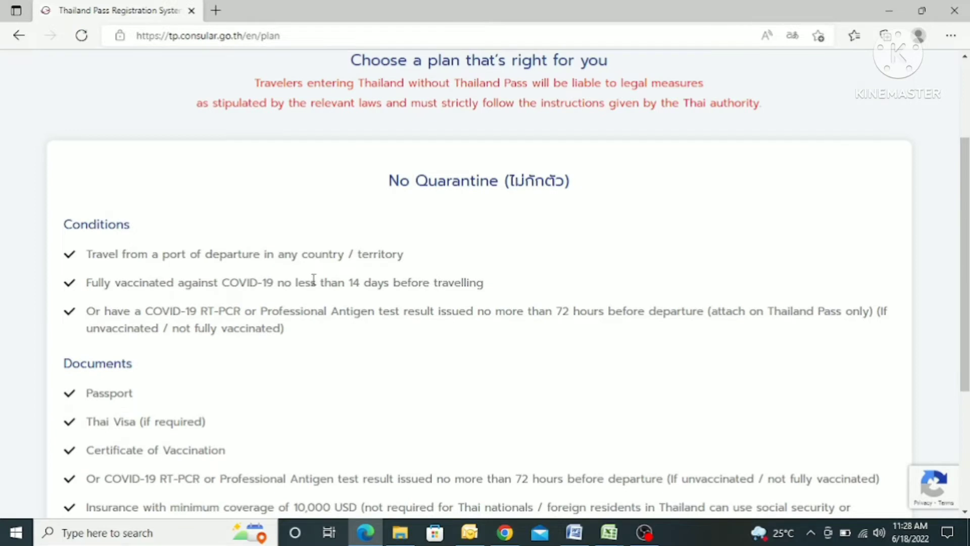
{"action": "scroll", "coordinate": [260, 362], "scroll_direction": "down", "scroll_amount": 3}
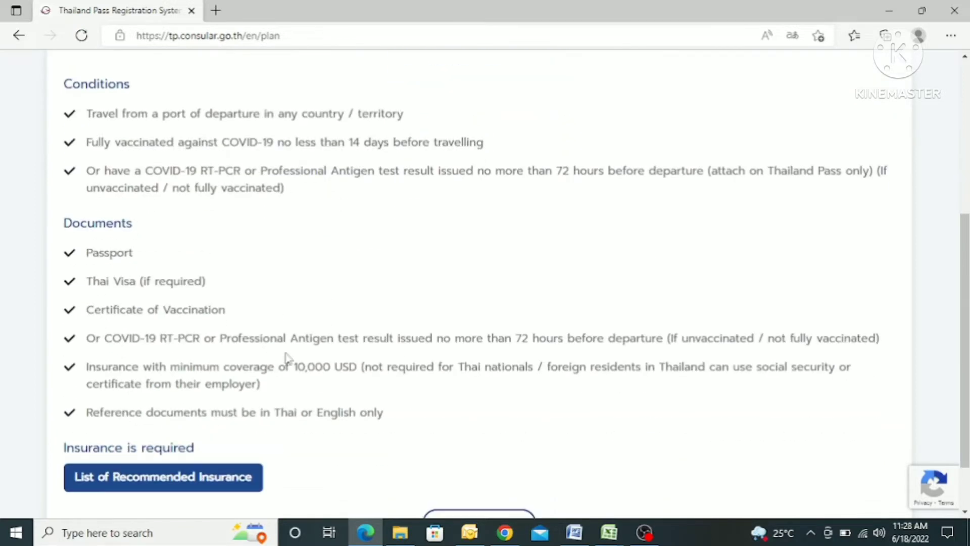
{"action": "scroll", "coordinate": [382, 362], "scroll_direction": "down", "scroll_amount": 1}
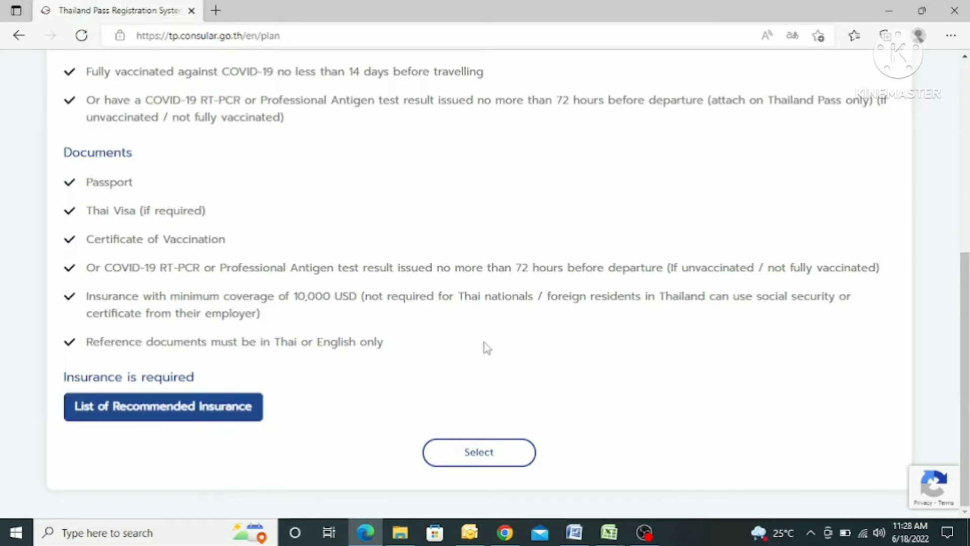
{"action": "scroll", "coordinate": [451, 341], "scroll_direction": "up", "scroll_amount": 6}
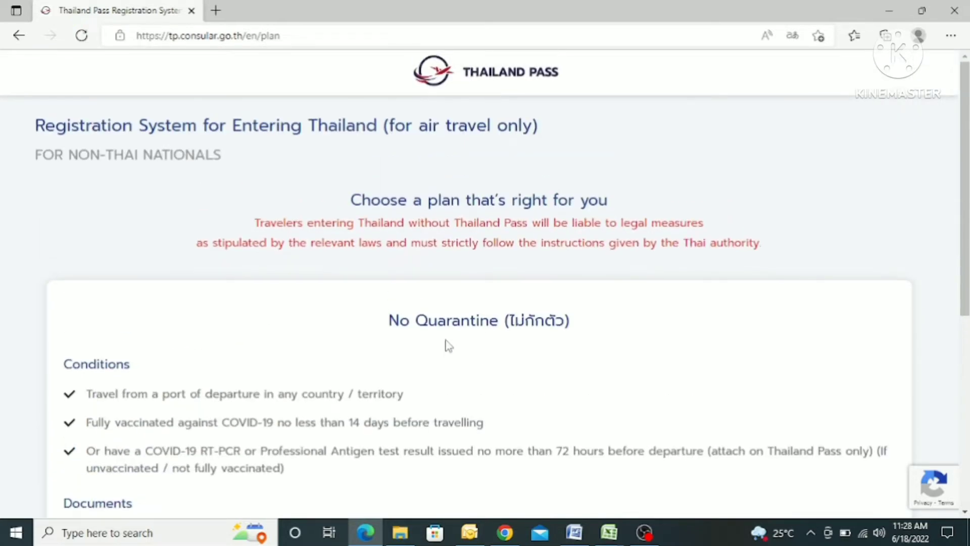
{"action": "scroll", "coordinate": [448, 346], "scroll_direction": "down", "scroll_amount": 6}
{"action": "left_click", "coordinate": [478, 453]}
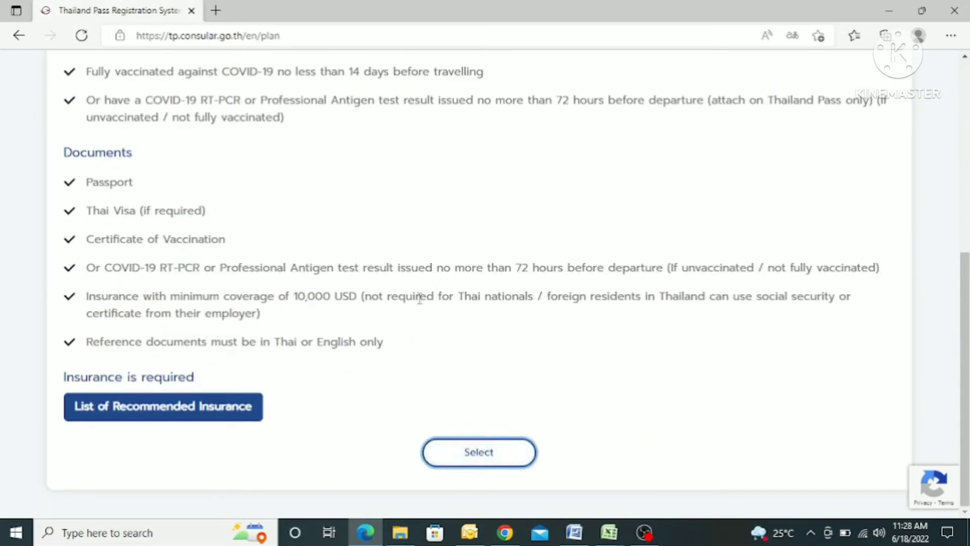
Certify compliance with the disease-prevention measures and confirm the declaration
{"action": "scroll", "coordinate": [439, 289], "scroll_direction": "down", "scroll_amount": 3}
{"action": "scroll", "coordinate": [440, 302], "scroll_direction": "up", "scroll_amount": 3}
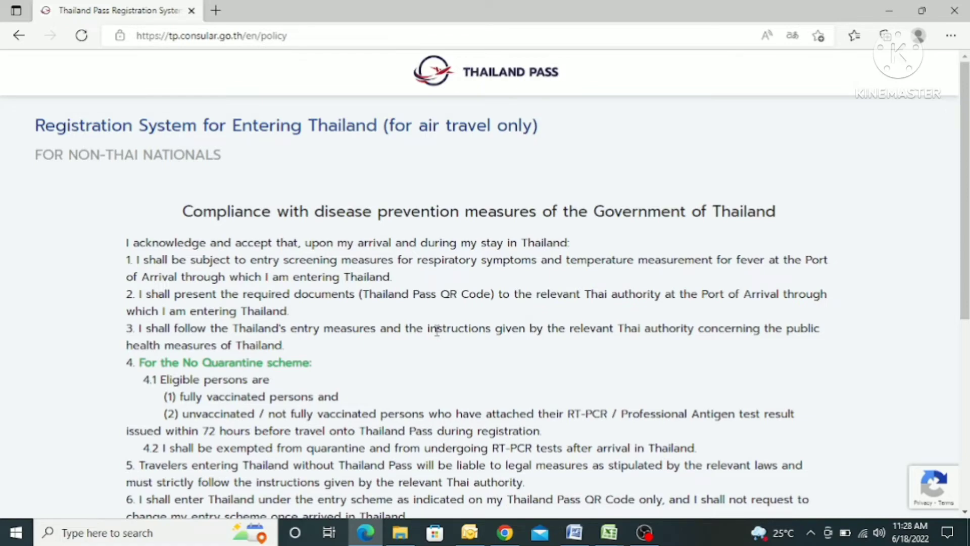
{"action": "scroll", "coordinate": [437, 331], "scroll_direction": "down", "scroll_amount": 6}
{"action": "left_click", "coordinate": [134, 414]}
{"action": "left_click", "coordinate": [467, 490]}
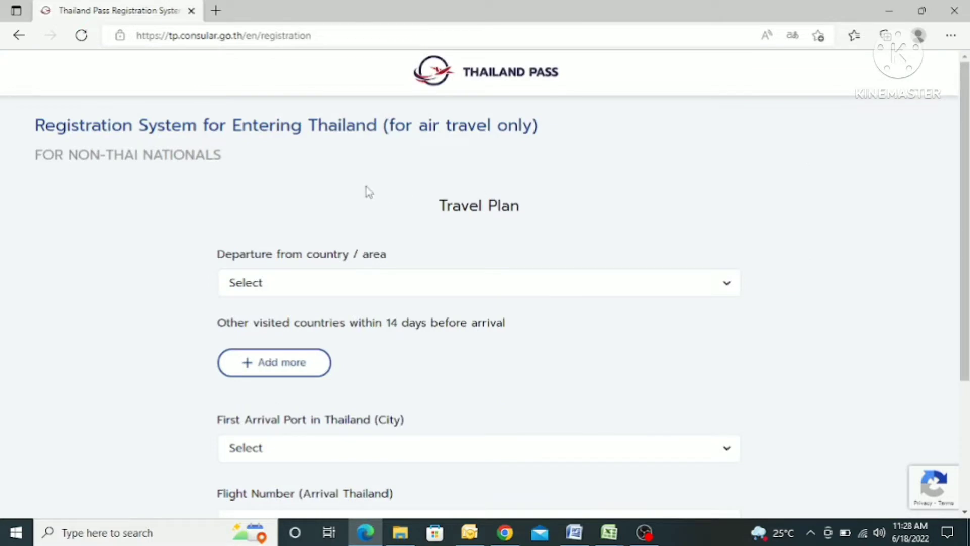
Set the departure country to India
{"action": "scroll", "coordinate": [371, 192], "scroll_direction": "down", "scroll_amount": 1}
{"action": "scroll", "coordinate": [438, 237], "scroll_direction": "down", "scroll_amount": 2}
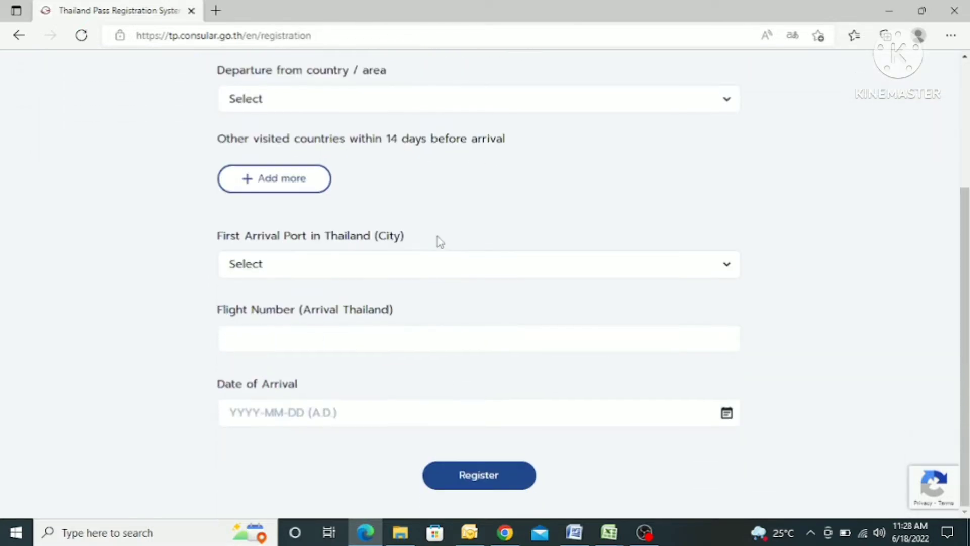
{"action": "scroll", "coordinate": [440, 249], "scroll_direction": "up", "scroll_amount": 4}
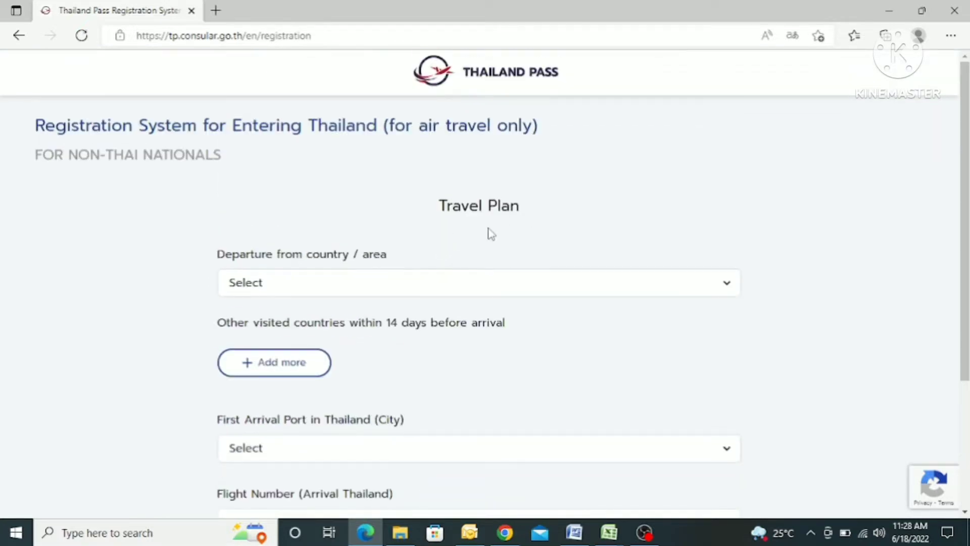
{"action": "left_click", "coordinate": [331, 282]}
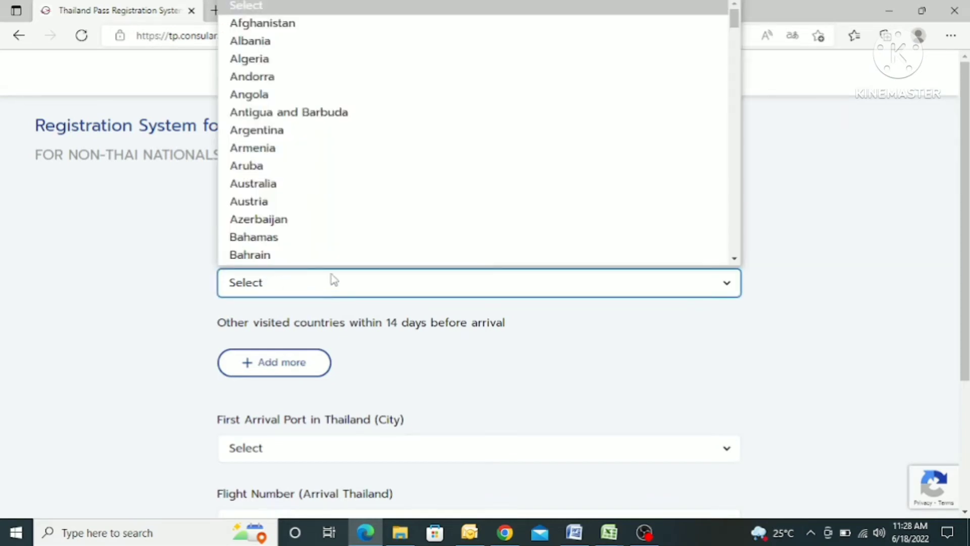
{"action": "type", "text": "india"}
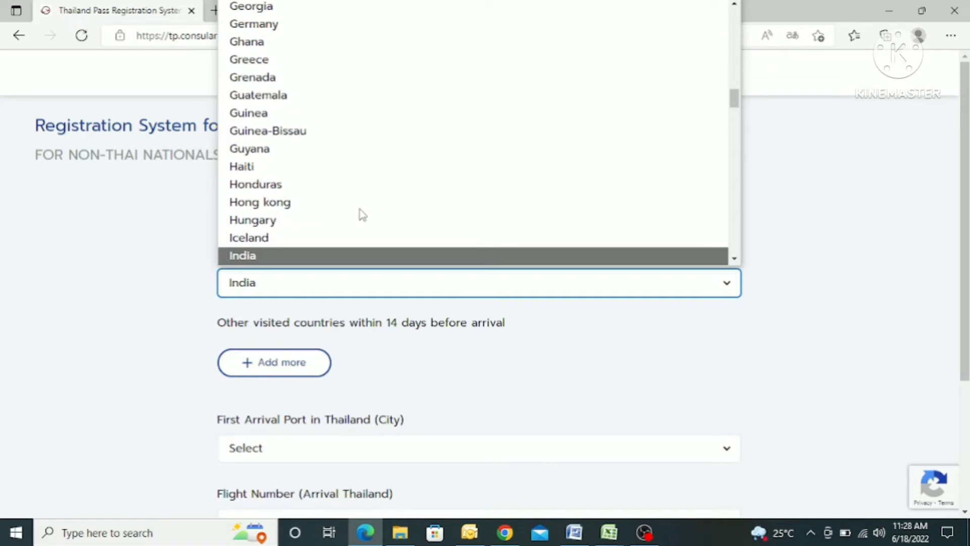
{"action": "key", "text": "Return"}
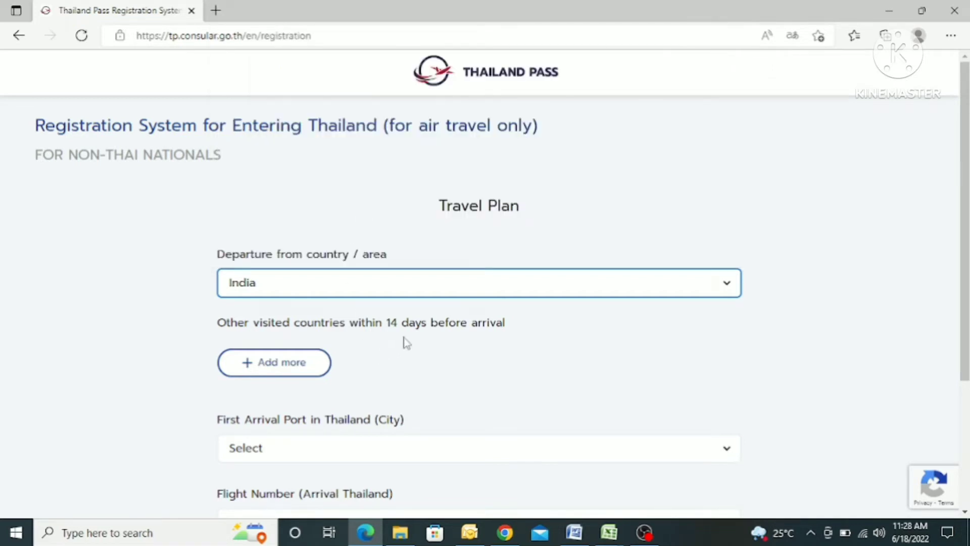
Add an extra visited-country row, then remove it without choosing a country
{"action": "scroll", "coordinate": [403, 340], "scroll_direction": "down", "scroll_amount": 1}
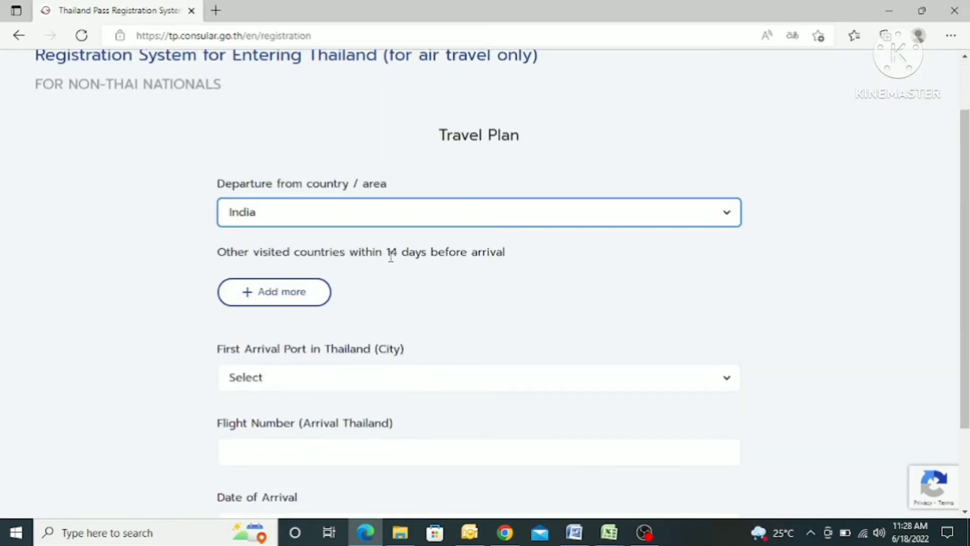
{"action": "left_click", "coordinate": [417, 303]}
{"action": "scroll", "coordinate": [417, 303], "scroll_direction": "down", "scroll_amount": 1}
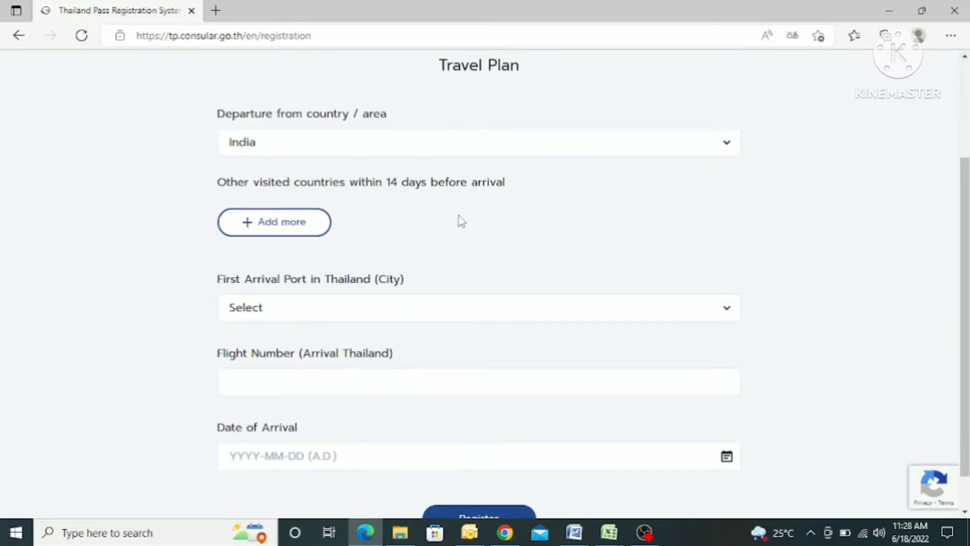
{"action": "left_click", "coordinate": [282, 229]}
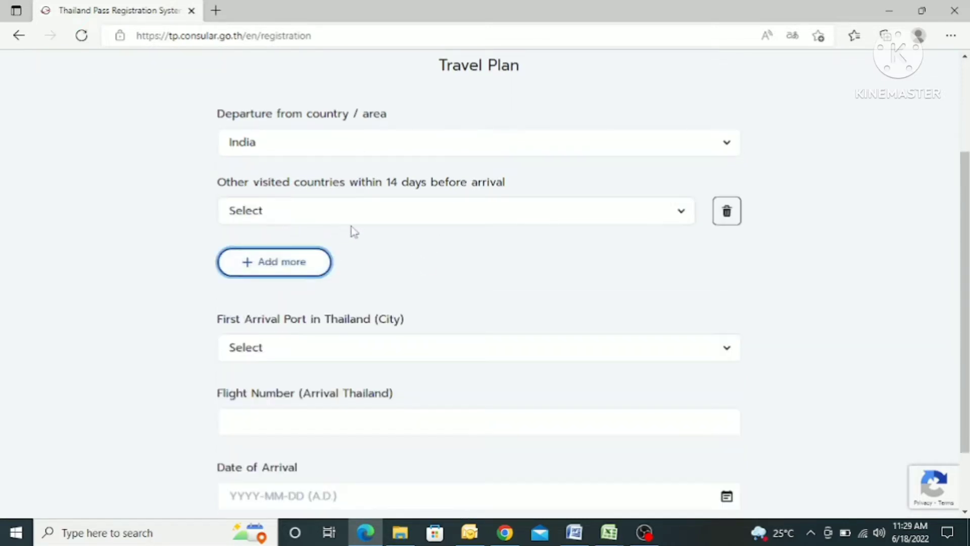
{"action": "left_click", "coordinate": [481, 205]}
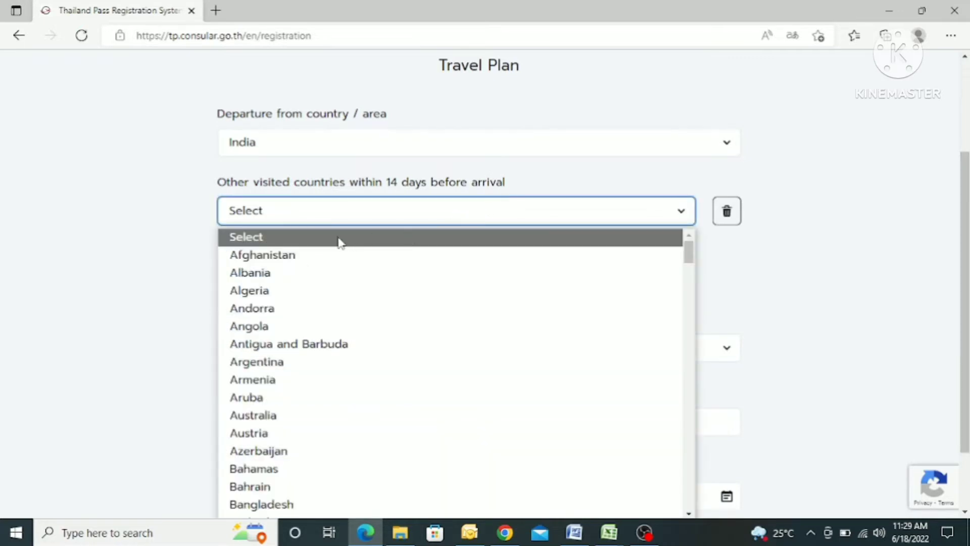
{"action": "left_click", "coordinate": [747, 263]}
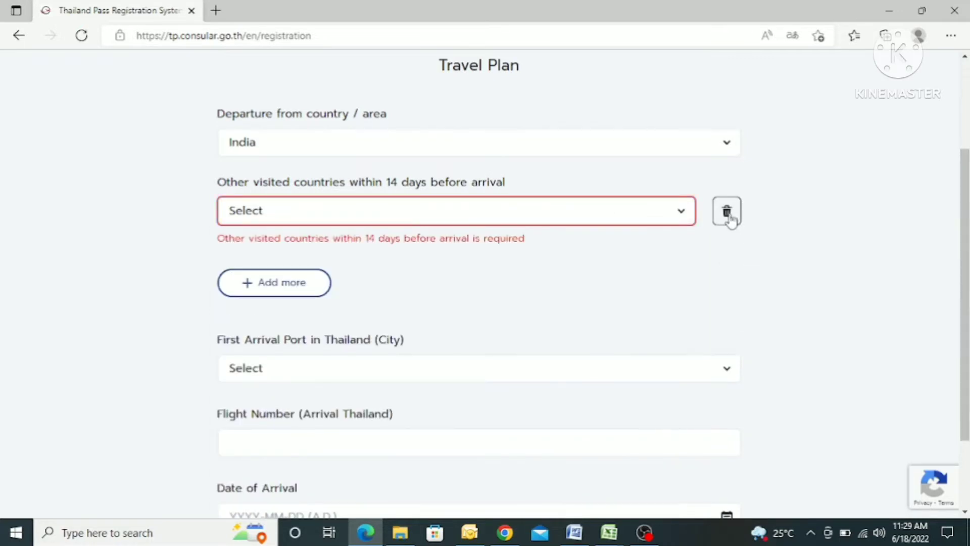
{"action": "left_click", "coordinate": [727, 215]}
Set the arrival port to Suvarnabhumi Airport (BKK) and switch to File Explorer
{"action": "scroll", "coordinate": [414, 242], "scroll_direction": "down", "scroll_amount": 1}
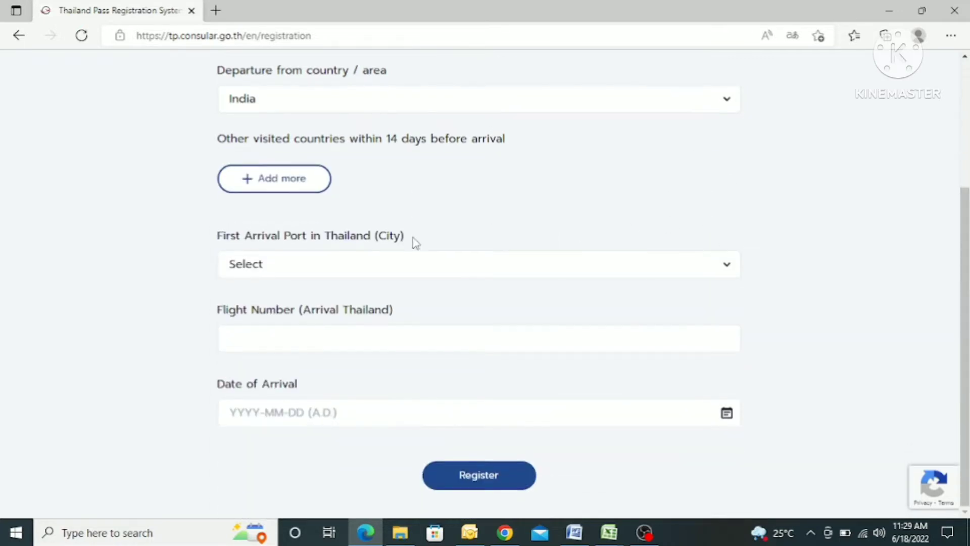
{"action": "left_click", "coordinate": [350, 260]}
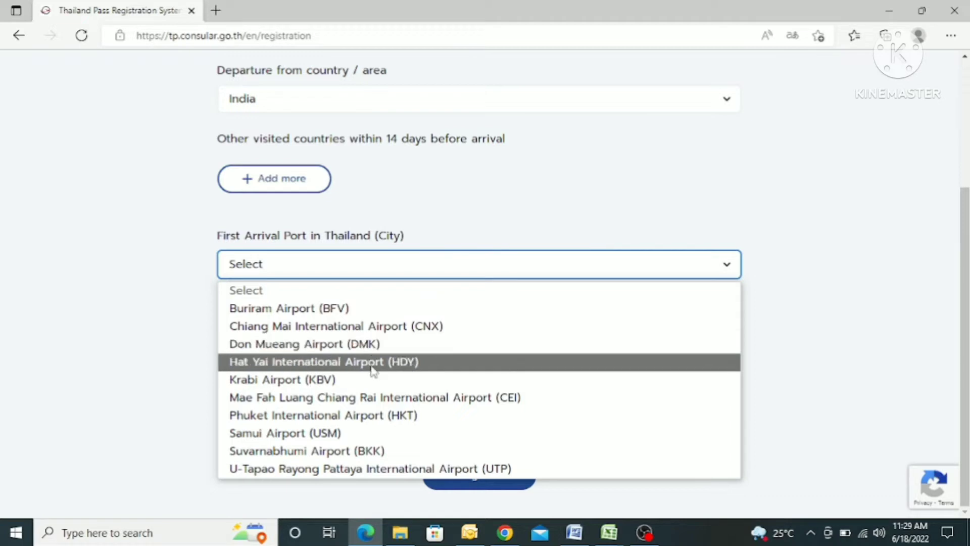
{"action": "left_click", "coordinate": [369, 450]}
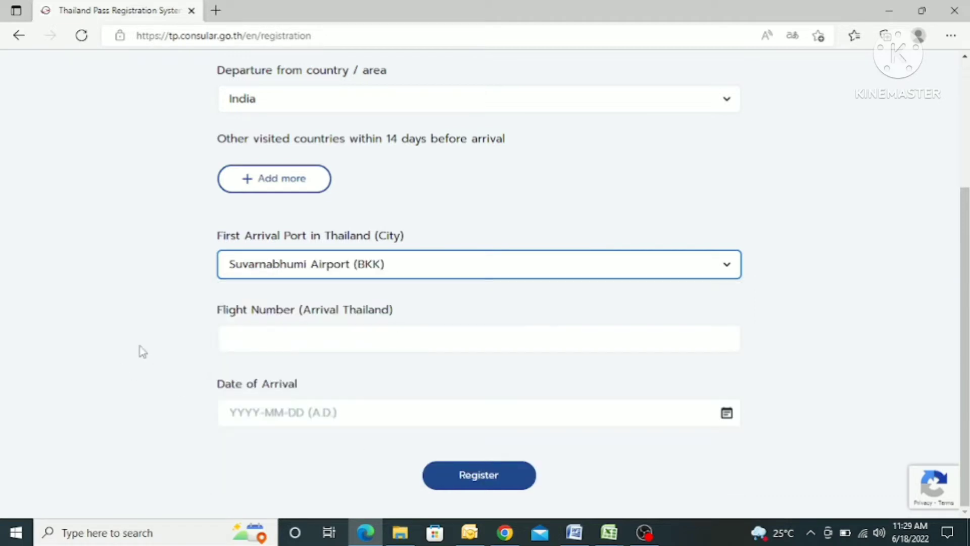
{"action": "left_click", "coordinate": [273, 341]}
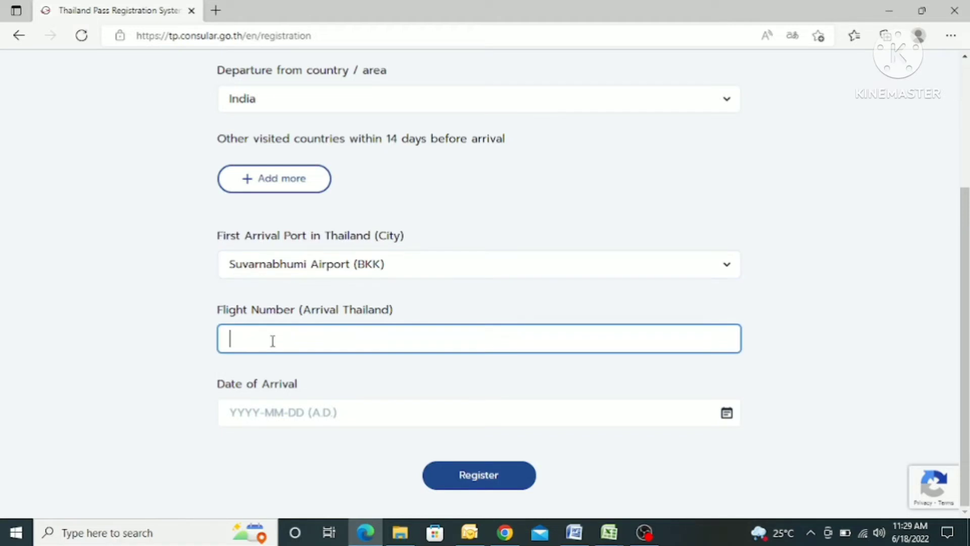
{"action": "left_click", "coordinate": [115, 301]}
{"action": "left_click", "coordinate": [400, 532]}
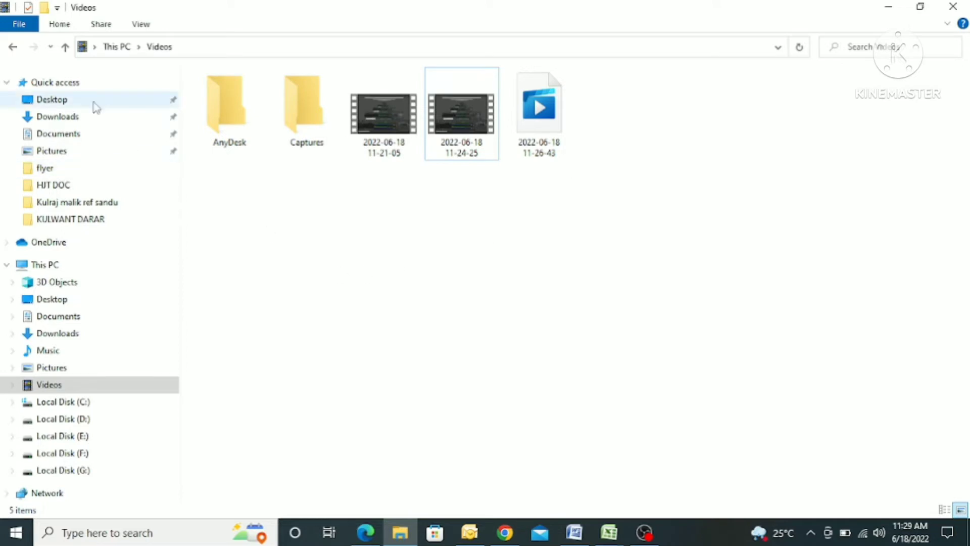
Check the IndiGo Delhi–Bangkok booking in Desktop > thai pass doc, then return to the form's flight number field
{"action": "left_click", "coordinate": [49, 100]}
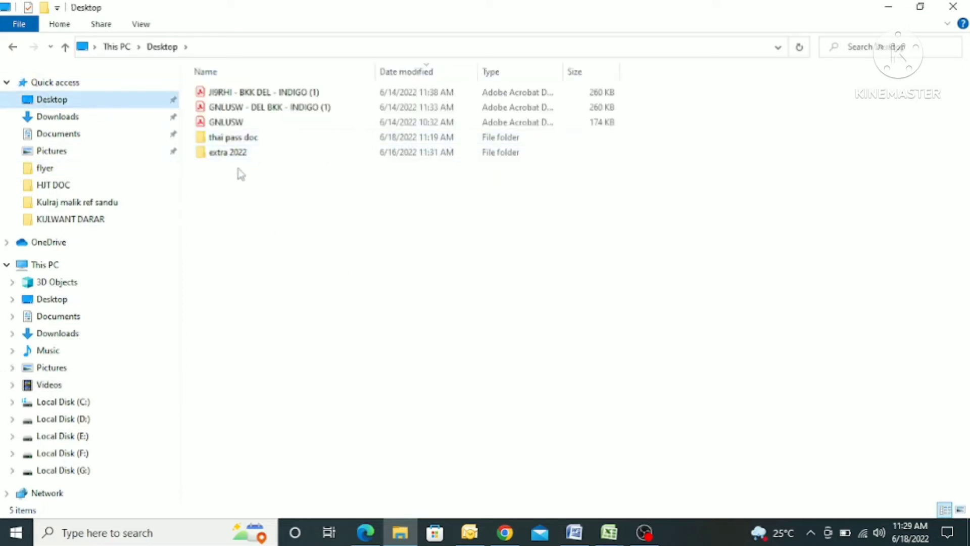
{"action": "double_click", "coordinate": [232, 137]}
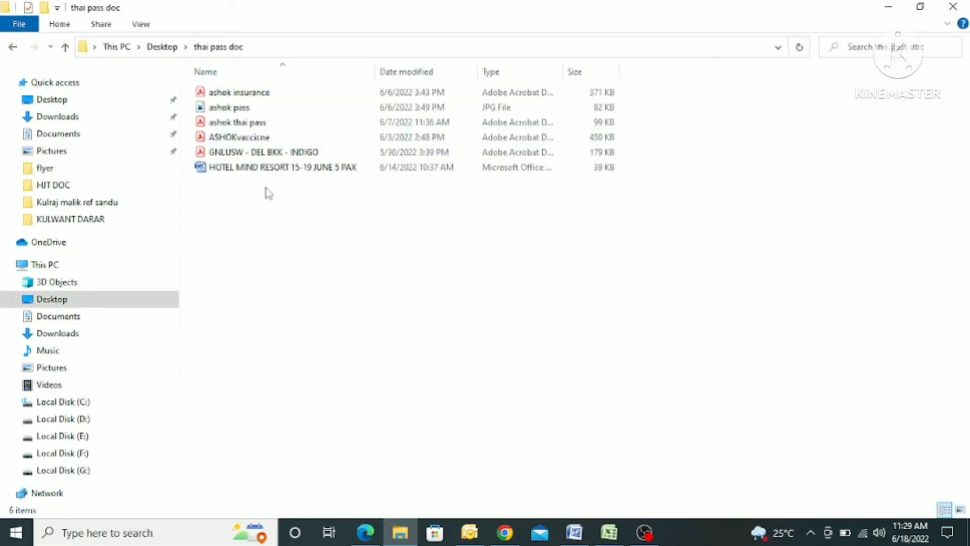
{"action": "left_click", "coordinate": [293, 154]}
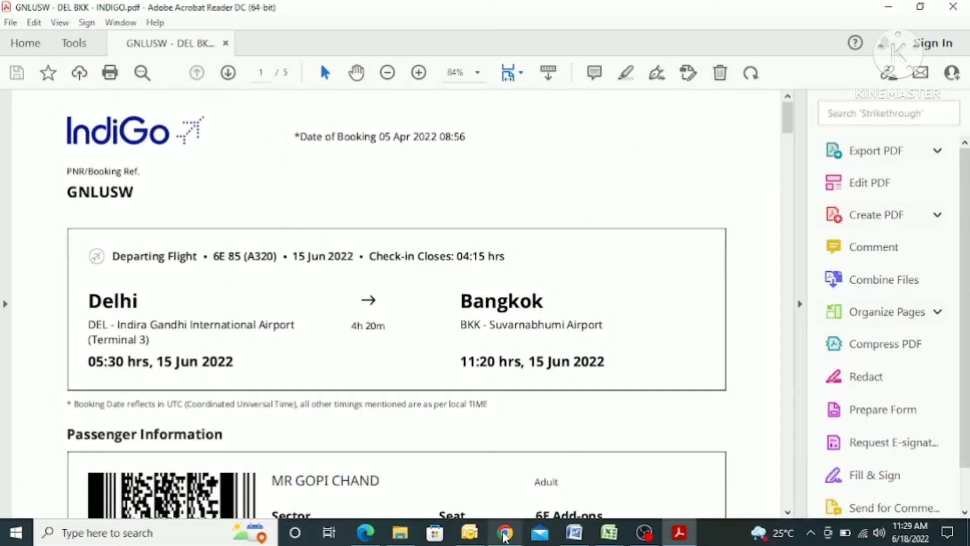
{"action": "left_click", "coordinate": [504, 533]}
{"action": "left_click", "coordinate": [400, 532]}
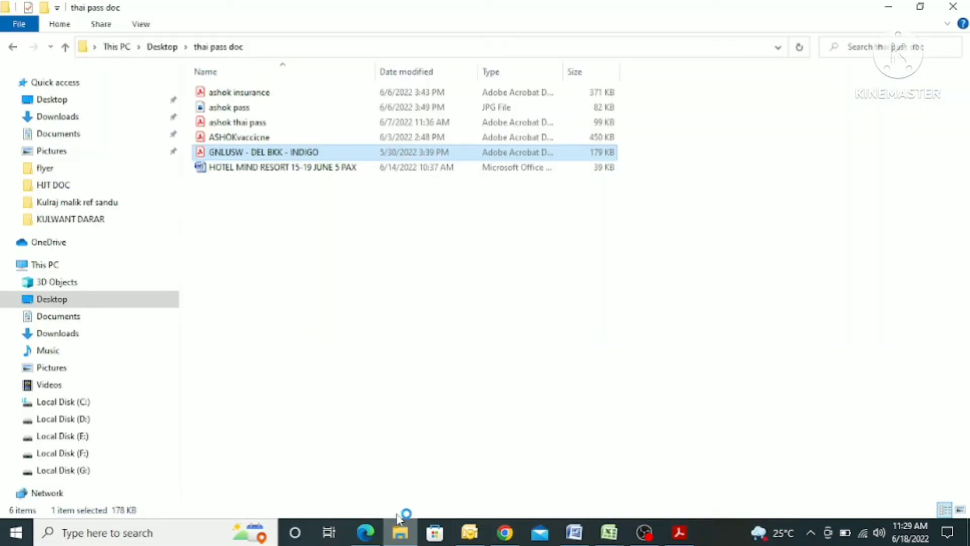
{"action": "left_click", "coordinate": [363, 532]}
{"action": "left_click", "coordinate": [327, 330]}
Enter flight 6E85, set the arrival date to 25 June 2022, and register
{"action": "type", "text": "6"}
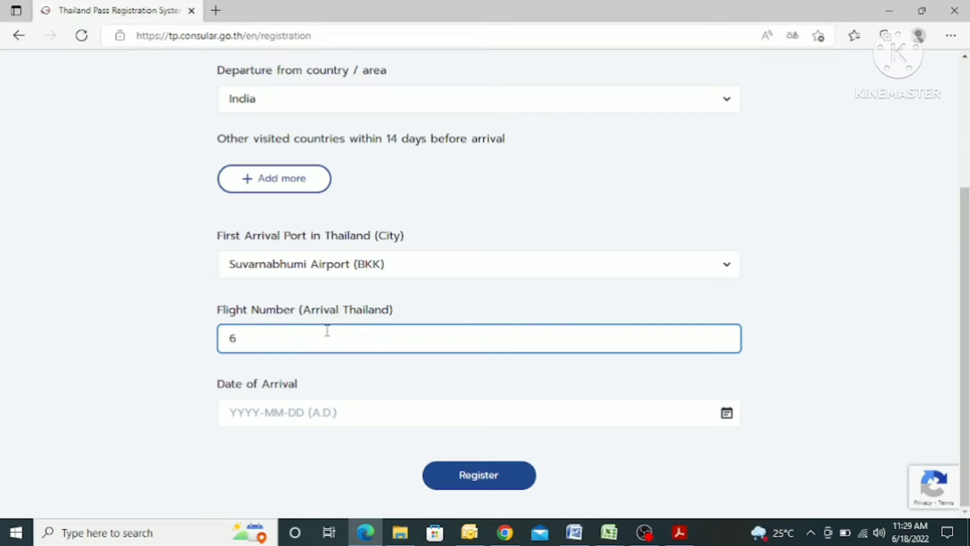
{"action": "type", "text": "E85"}
{"action": "left_click", "coordinate": [334, 384]}
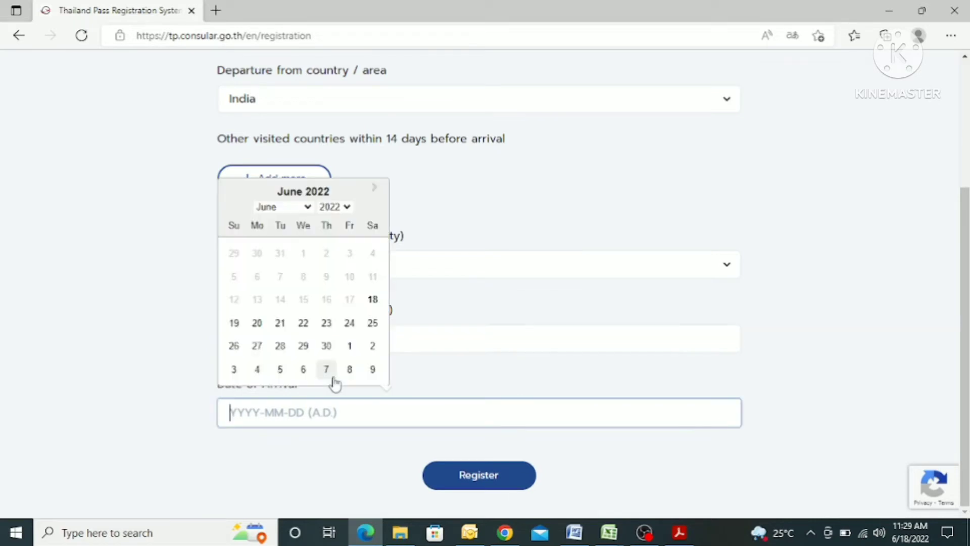
{"action": "left_click", "coordinate": [100, 407]}
{"action": "scroll", "coordinate": [504, 395], "scroll_direction": "down", "scroll_amount": 1}
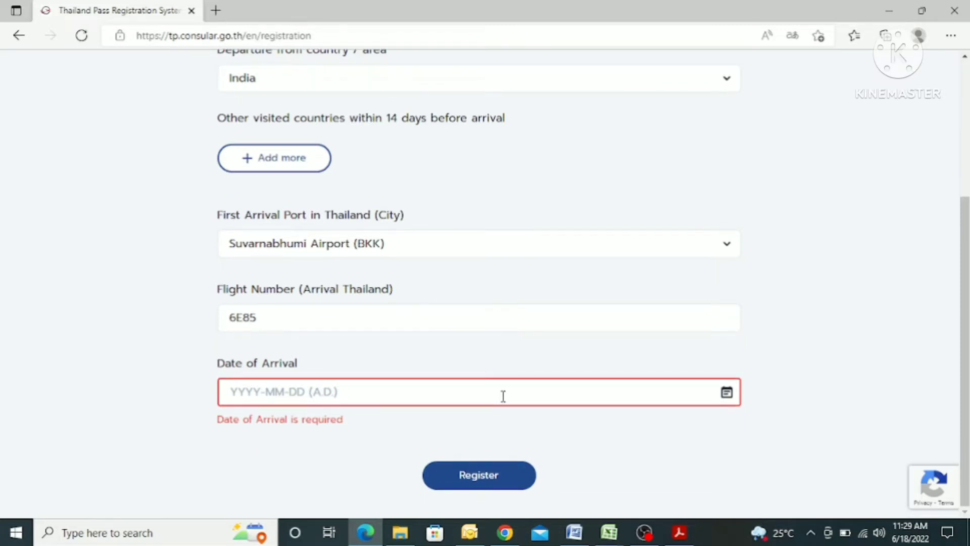
{"action": "left_click", "coordinate": [508, 391]}
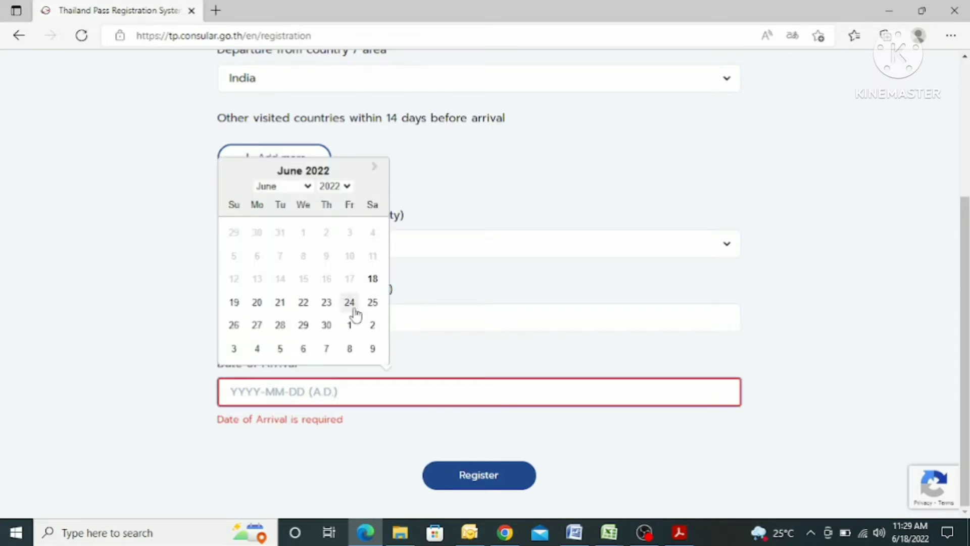
{"action": "left_click", "coordinate": [372, 302]}
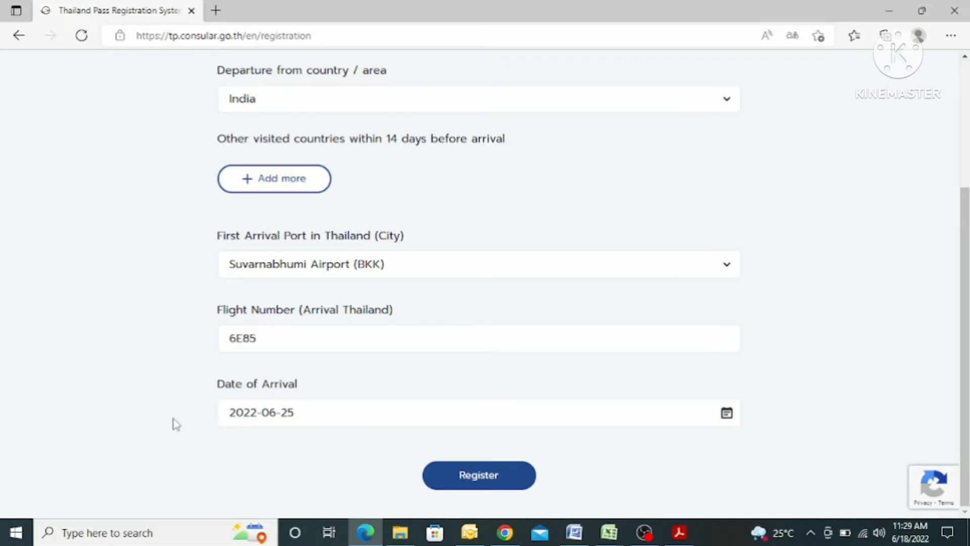
{"action": "left_click", "coordinate": [461, 478]}
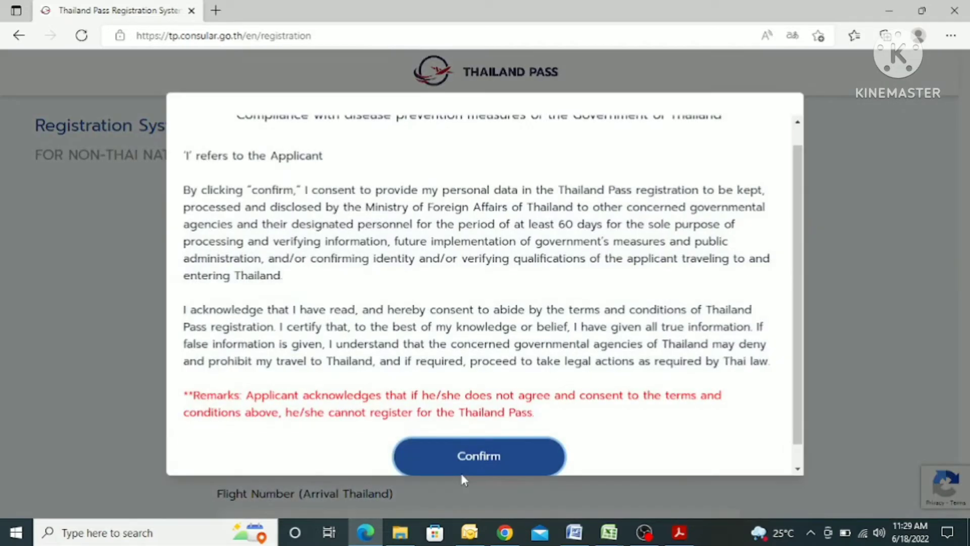
Accept the personal-data consent terms
{"action": "scroll", "coordinate": [518, 285], "scroll_direction": "up", "scroll_amount": 1}
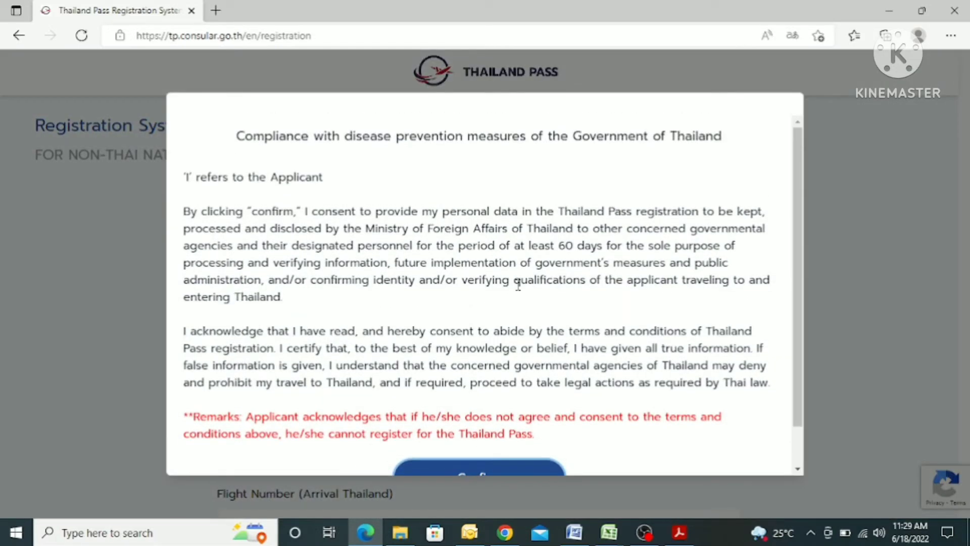
{"action": "scroll", "coordinate": [518, 285], "scroll_direction": "down", "scroll_amount": 1}
{"action": "left_click", "coordinate": [482, 435]}
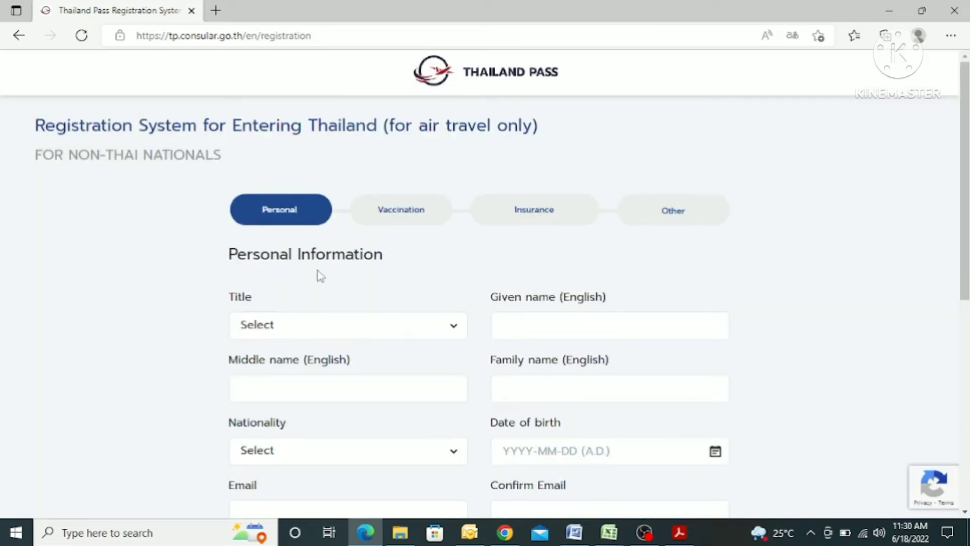
{"action": "scroll", "coordinate": [319, 277], "scroll_direction": "down", "scroll_amount": 4}
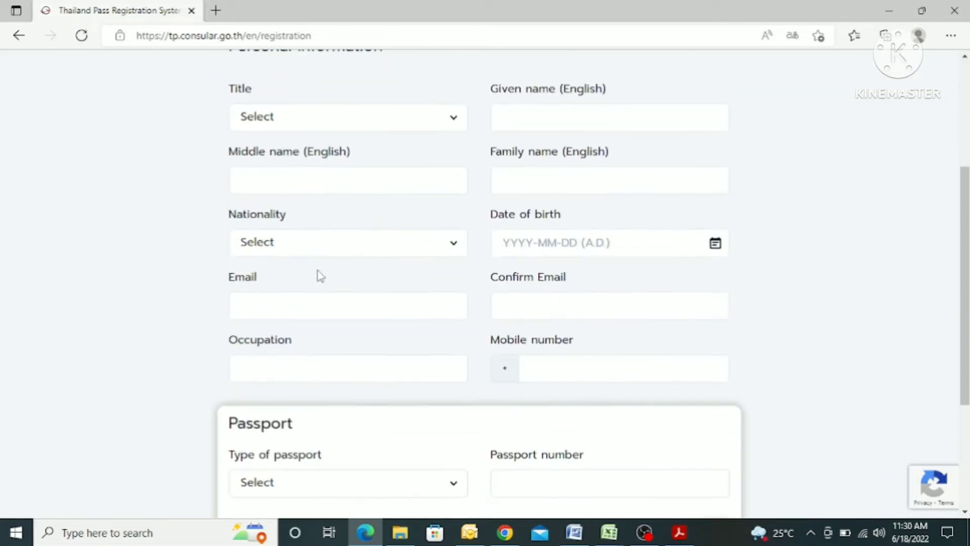
{"action": "scroll", "coordinate": [318, 275], "scroll_direction": "up", "scroll_amount": 1}
Choose title Mr., enter the traveller's given and family names, and select Indian nationality
{"action": "left_click", "coordinate": [306, 185]}
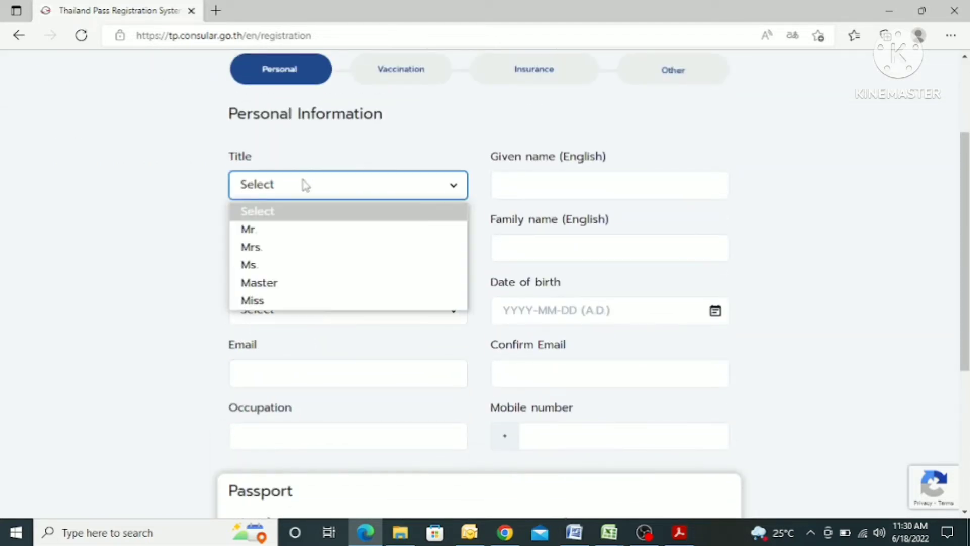
{"action": "left_click", "coordinate": [292, 232]}
{"action": "left_click", "coordinate": [544, 184]}
{"action": "left_click", "coordinate": [548, 235]}
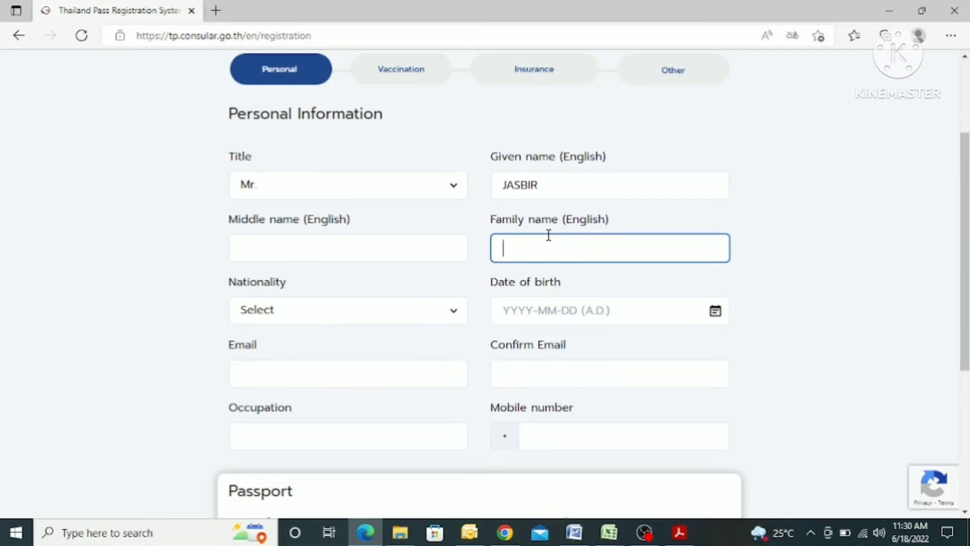
{"action": "left_click", "coordinate": [360, 316]}
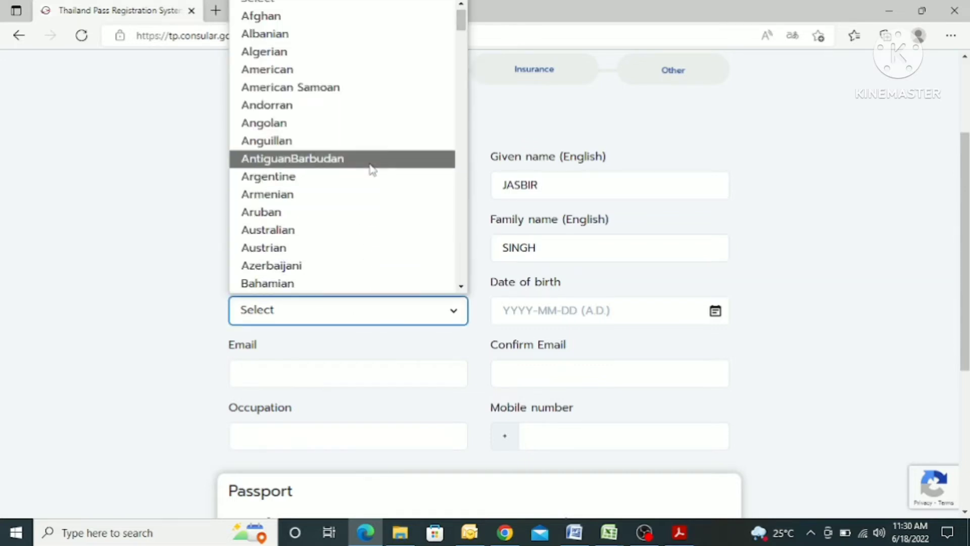
{"action": "type", "text": "in"}
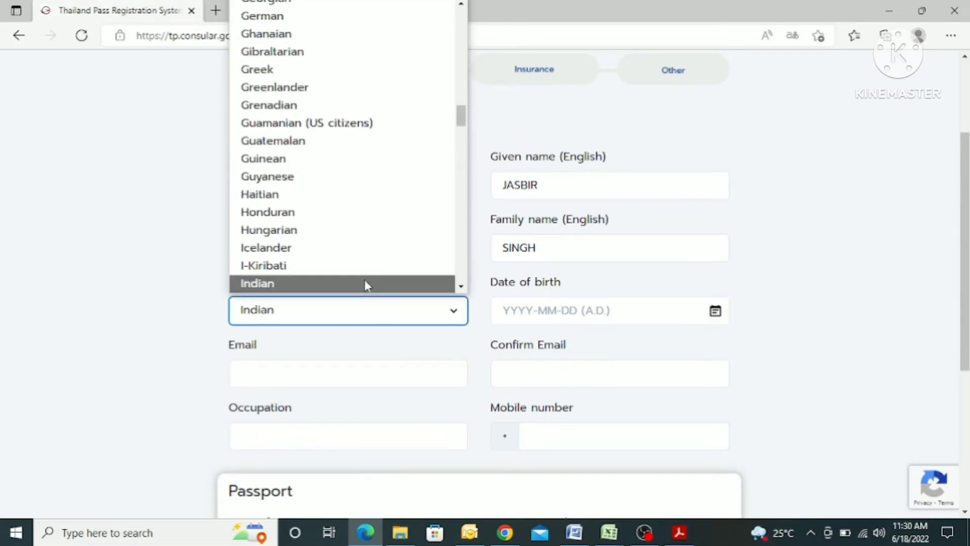
{"action": "left_click", "coordinate": [368, 287]}
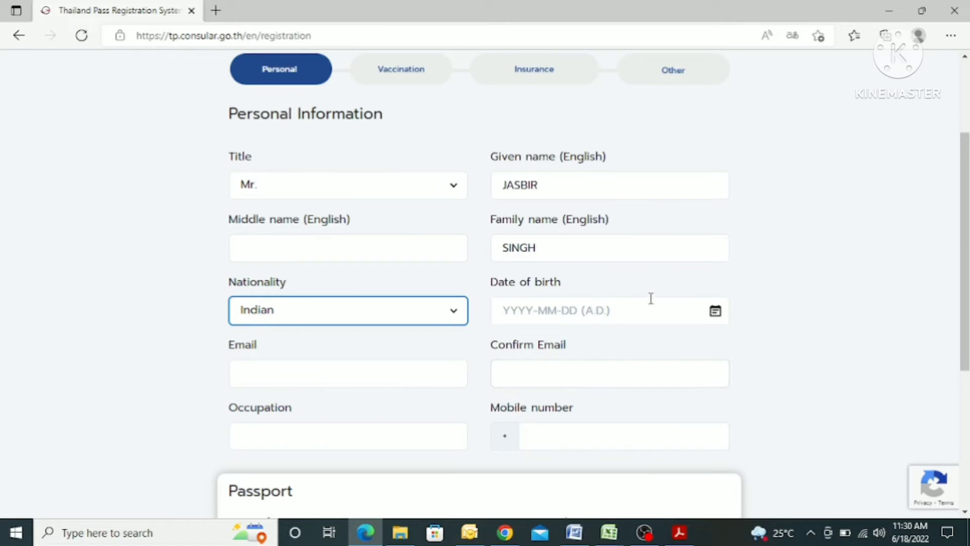
{"action": "left_click", "coordinate": [673, 308]}
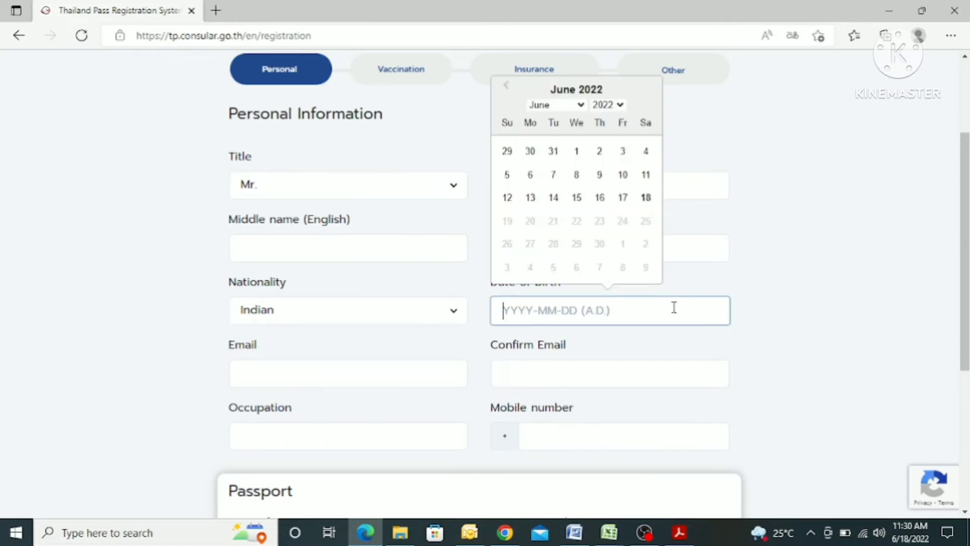
{"action": "left_click", "coordinate": [608, 106]}
{"action": "scroll", "coordinate": [608, 179], "scroll_direction": "up", "scroll_amount": 1}
{"action": "scroll", "coordinate": [608, 180], "scroll_direction": "up", "scroll_amount": 5}
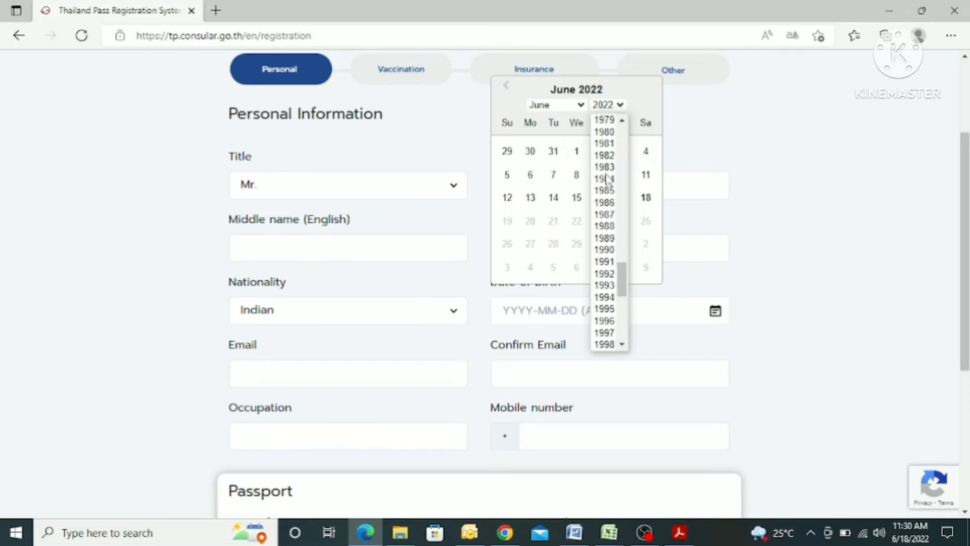
{"action": "left_click", "coordinate": [604, 226]}
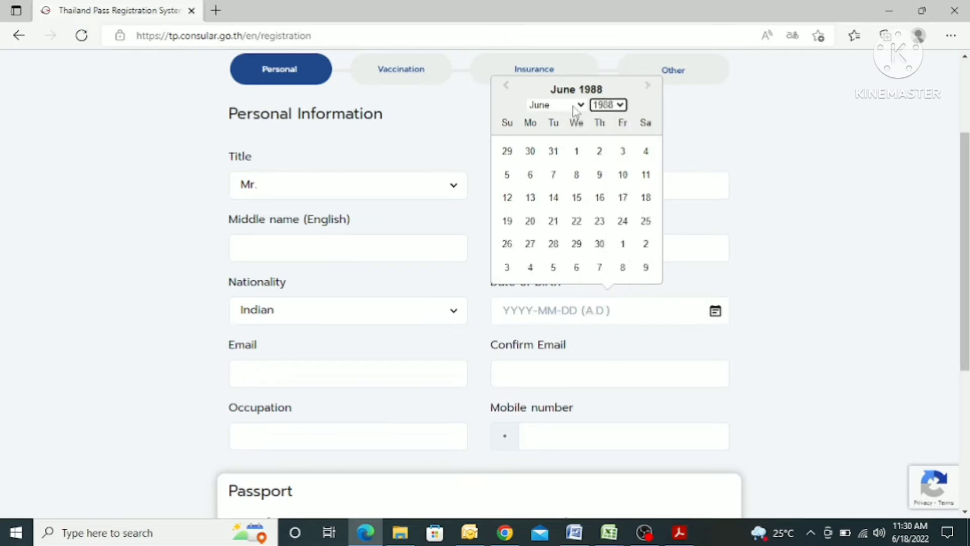
{"action": "left_click", "coordinate": [557, 105]}
{"action": "left_click", "coordinate": [550, 190]}
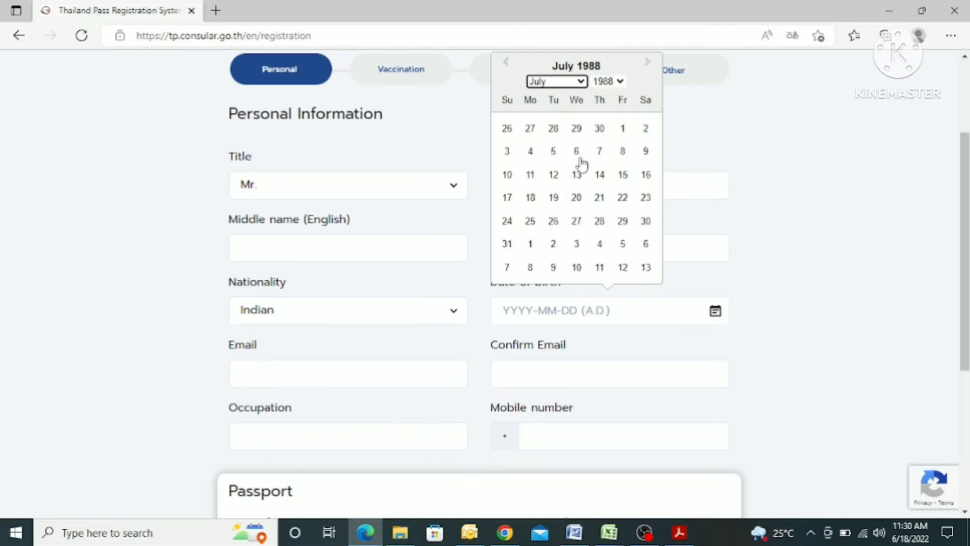
{"action": "scroll", "coordinate": [533, 167], "scroll_direction": "up", "scroll_amount": 2}
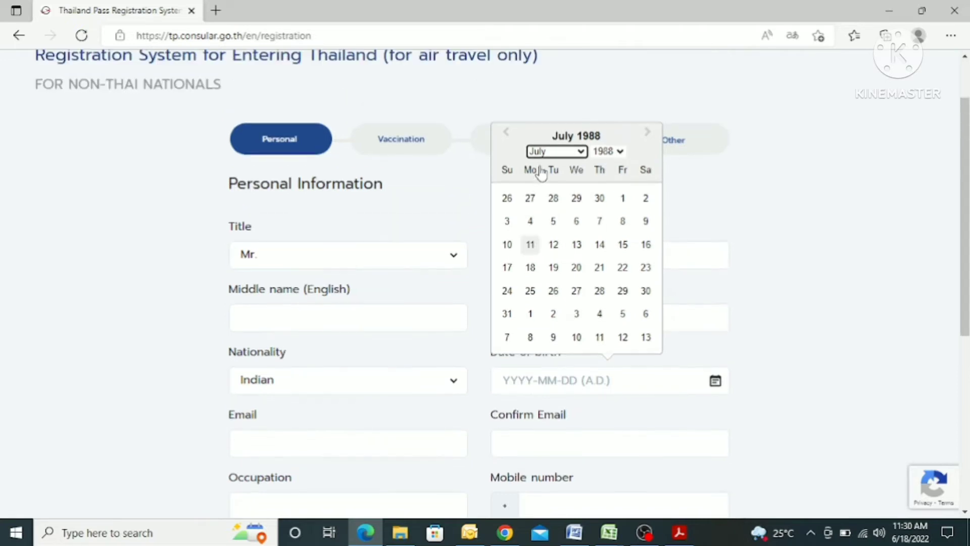
{"action": "left_click", "coordinate": [554, 223]}
{"action": "scroll", "coordinate": [836, 308], "scroll_direction": "down", "scroll_amount": 5}
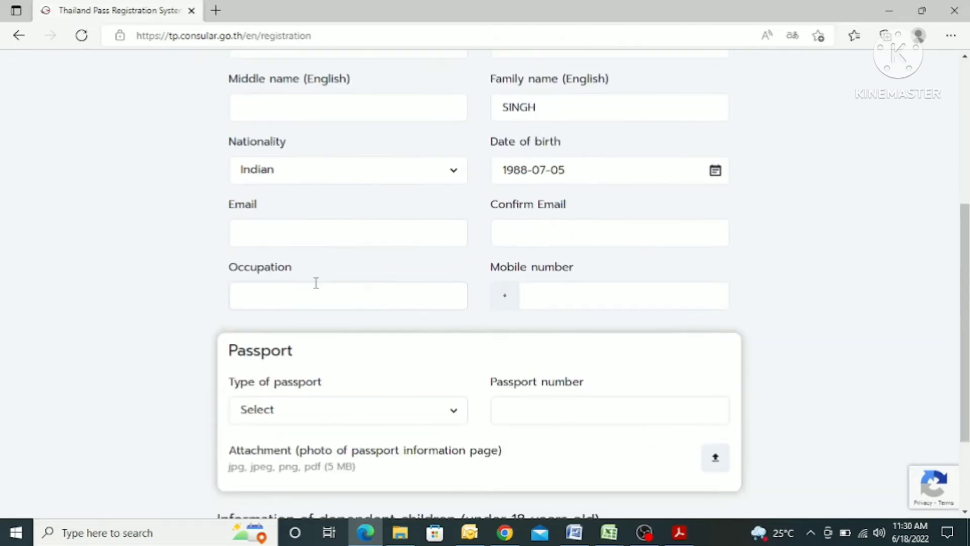
Enter the contact e-mail address in both email fields
{"action": "left_click", "coordinate": [262, 234]}
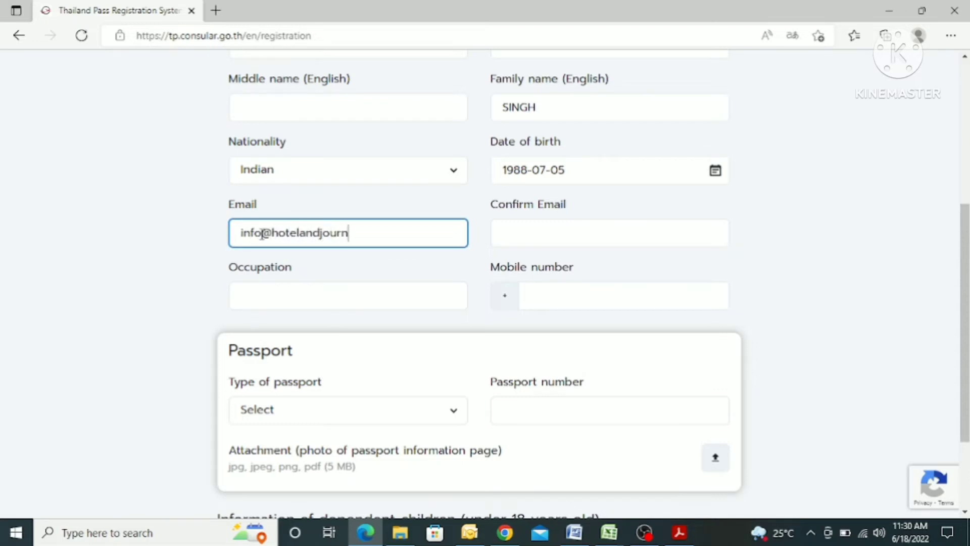
{"action": "left_click", "coordinate": [523, 238]}
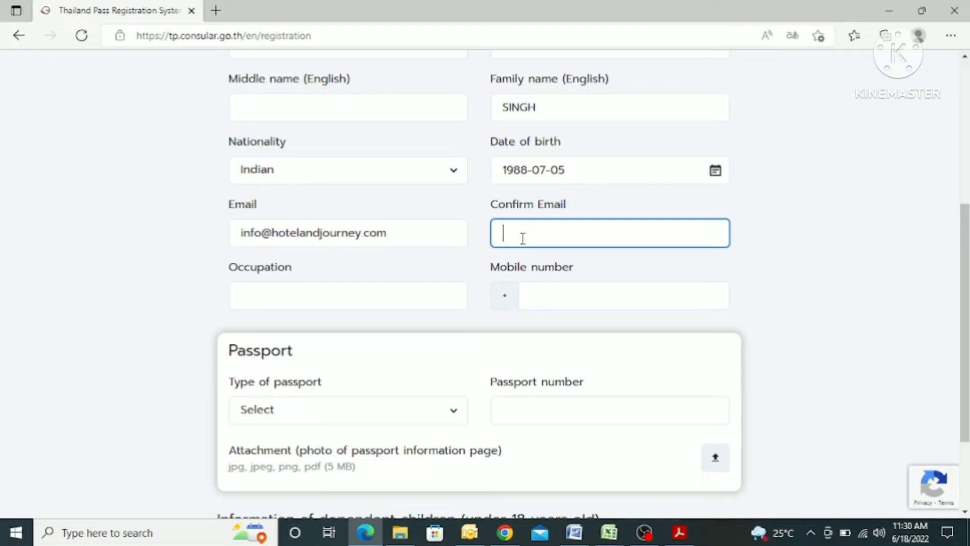
Enter occupation 'business' and the traveller's mobile number
{"action": "left_click", "coordinate": [327, 302]}
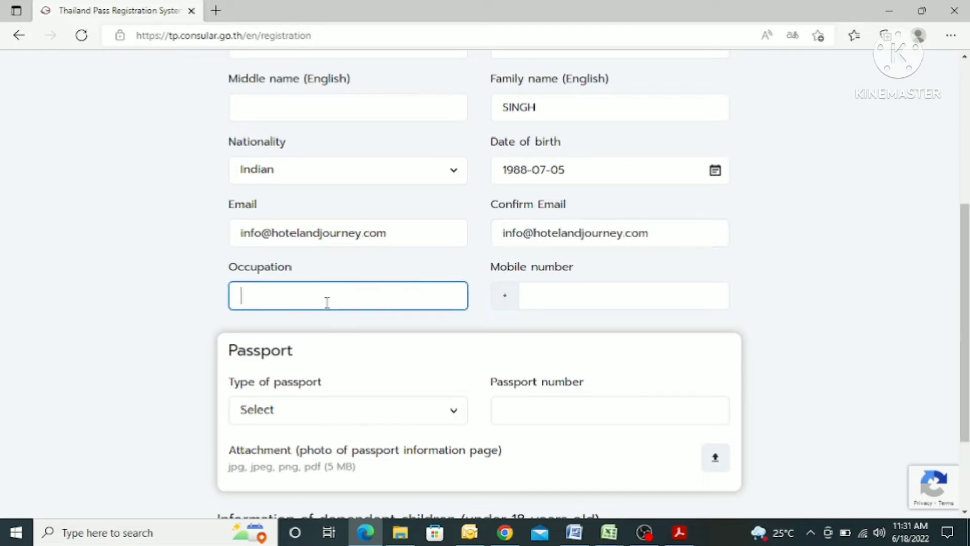
{"action": "type", "text": "business"}
{"action": "left_click", "coordinate": [566, 286]}
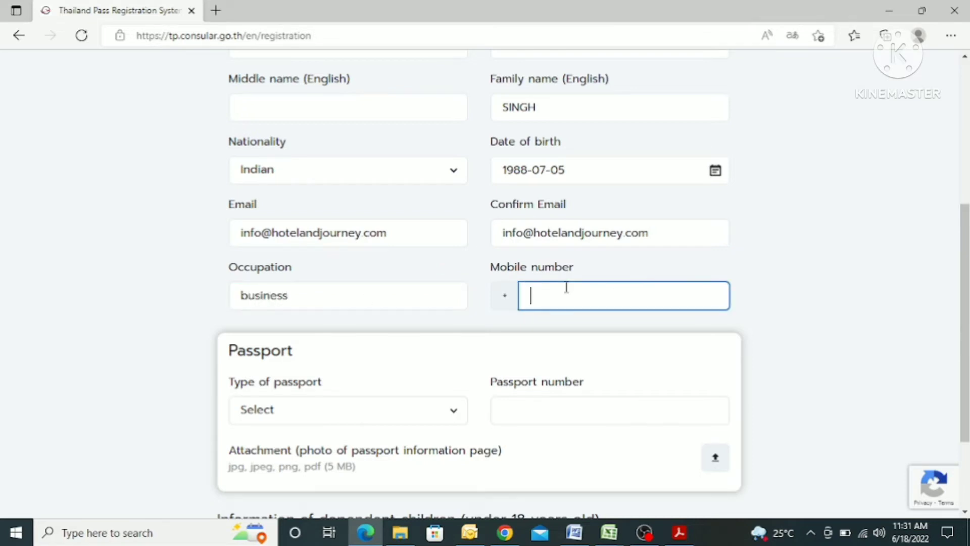
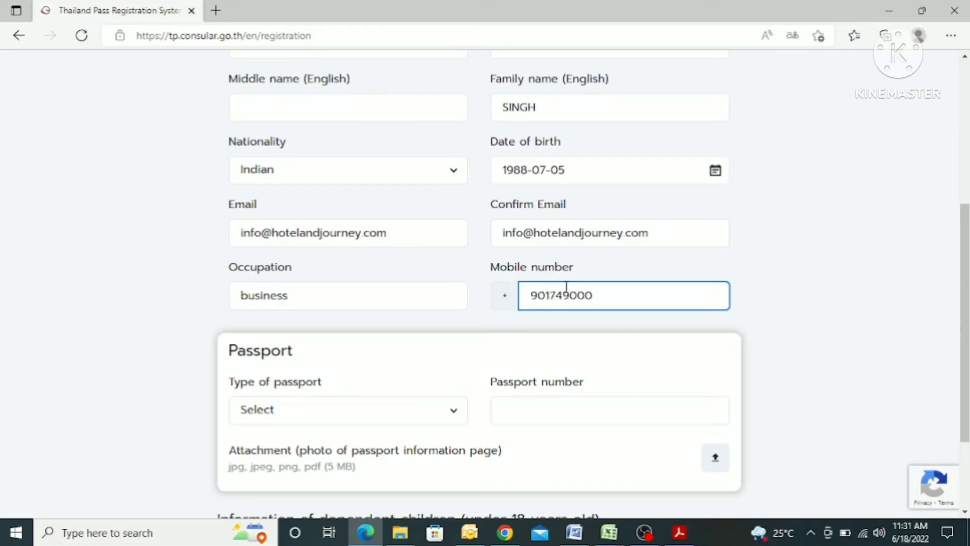
{"action": "left_click", "coordinate": [478, 327]}
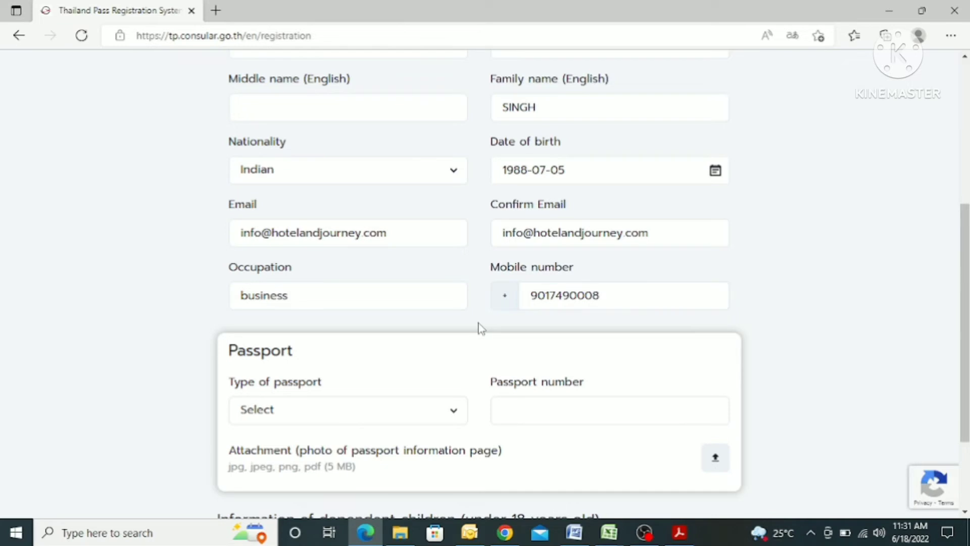
{"action": "scroll", "coordinate": [455, 333], "scroll_direction": "down", "scroll_amount": 3}
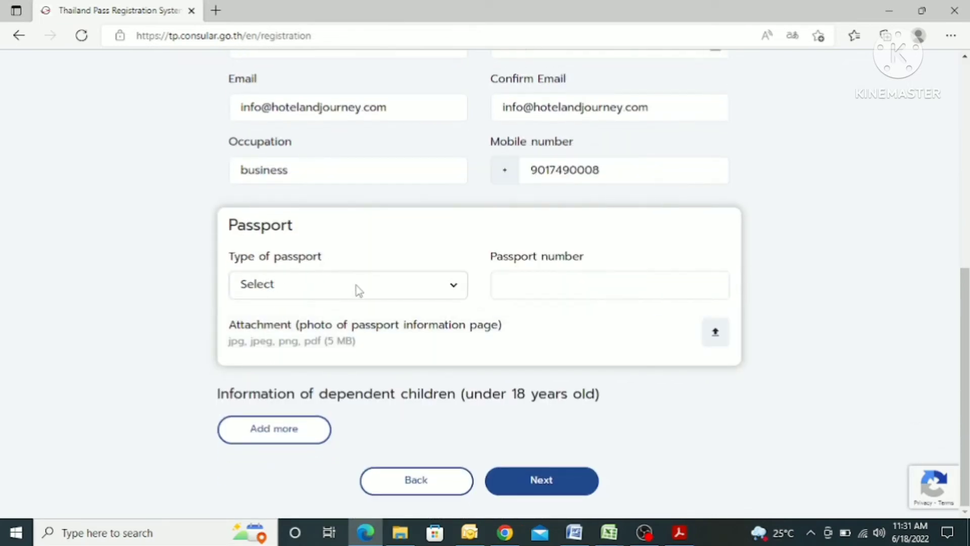
Select Ordinary Passport as the passport type
{"action": "mouse_move", "coordinate": [336, 331]}
{"action": "left_click", "coordinate": [295, 284]}
{"action": "left_click", "coordinate": [295, 329]}
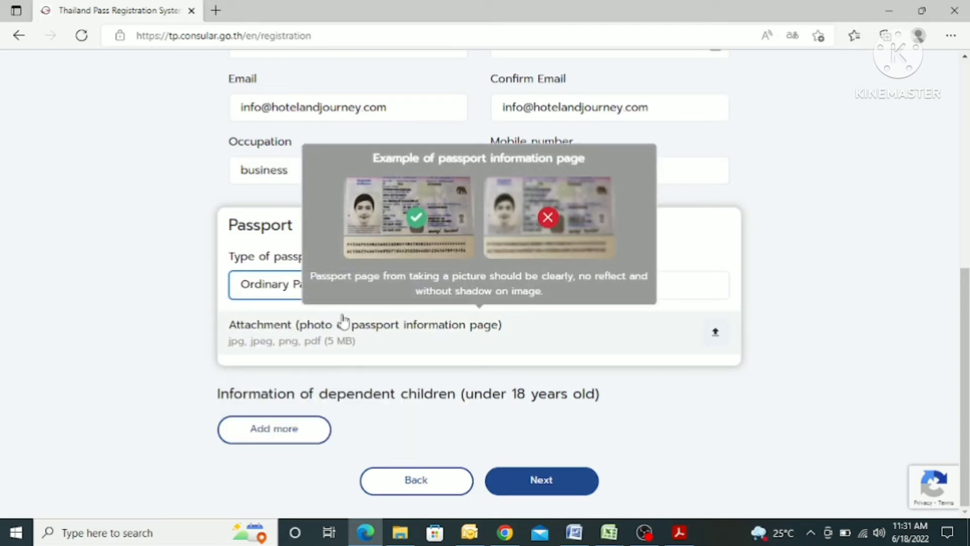
{"action": "left_click", "coordinate": [609, 316]}
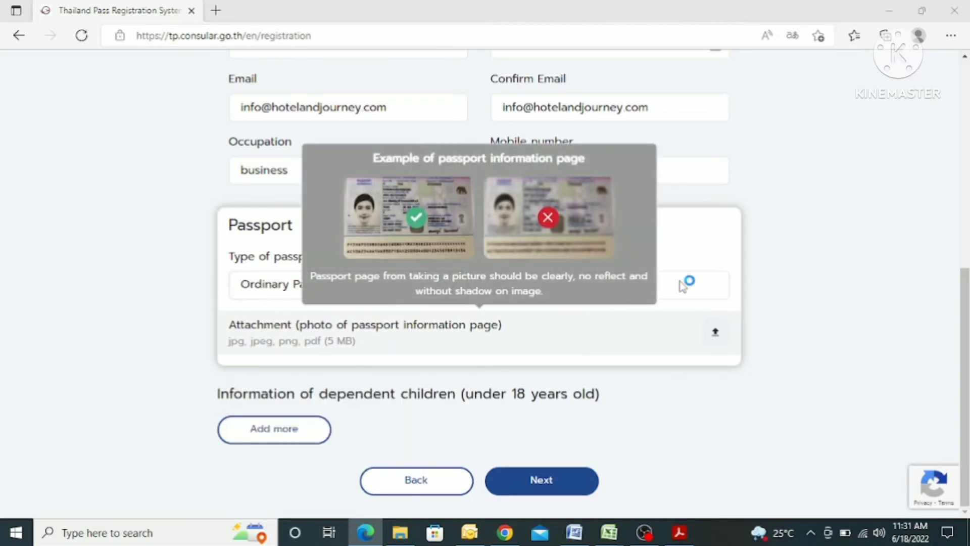
{"action": "left_click", "coordinate": [468, 10]}
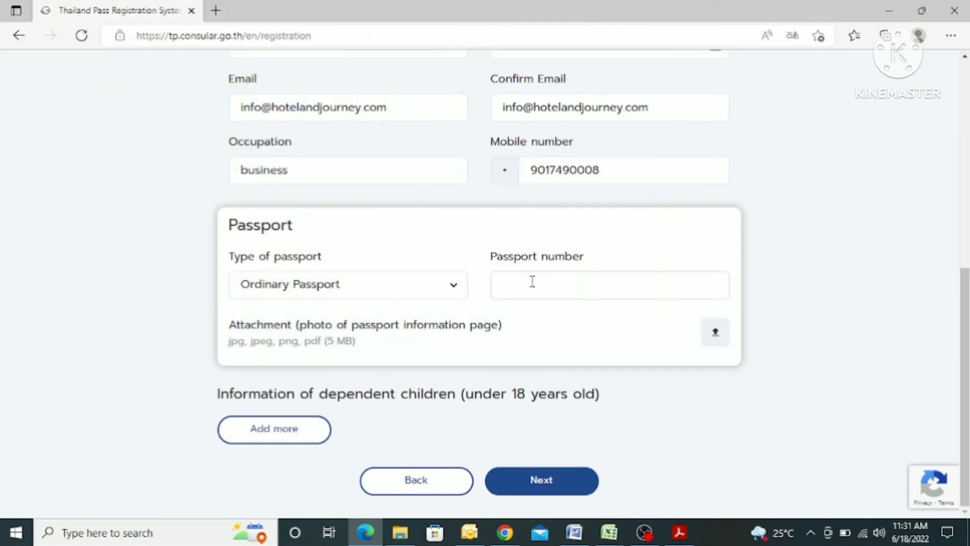
Enter the passport number and bring up the passport-photo file picker
{"action": "left_click", "coordinate": [532, 281]}
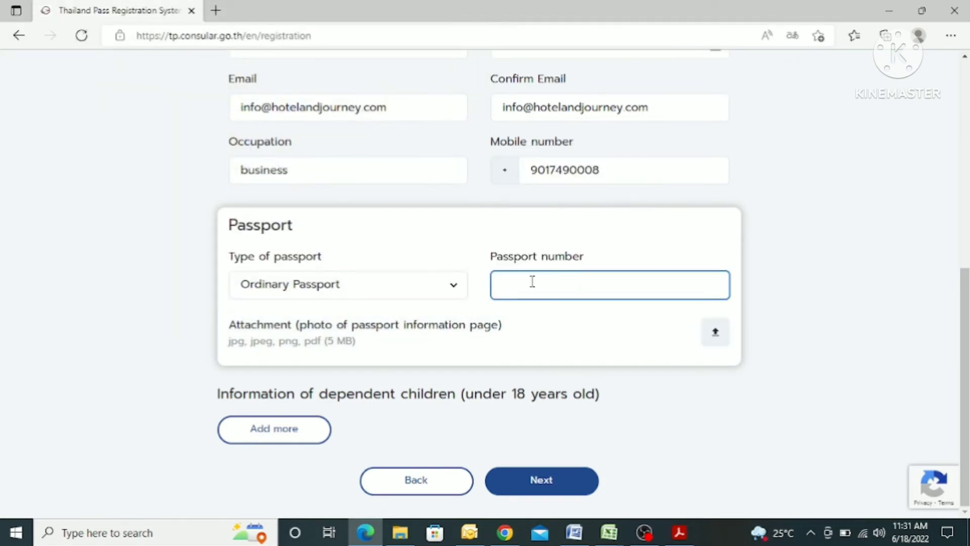
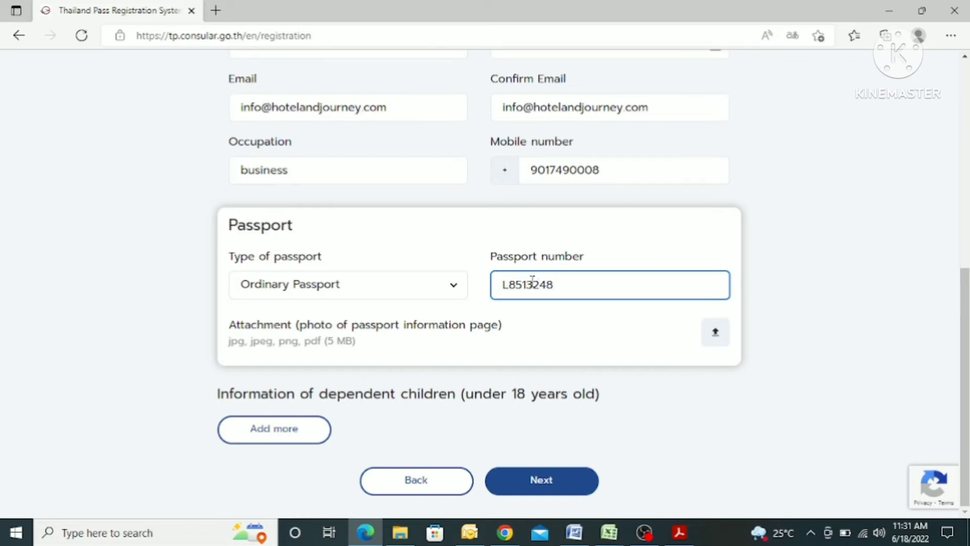
{"action": "left_click", "coordinate": [290, 342]}
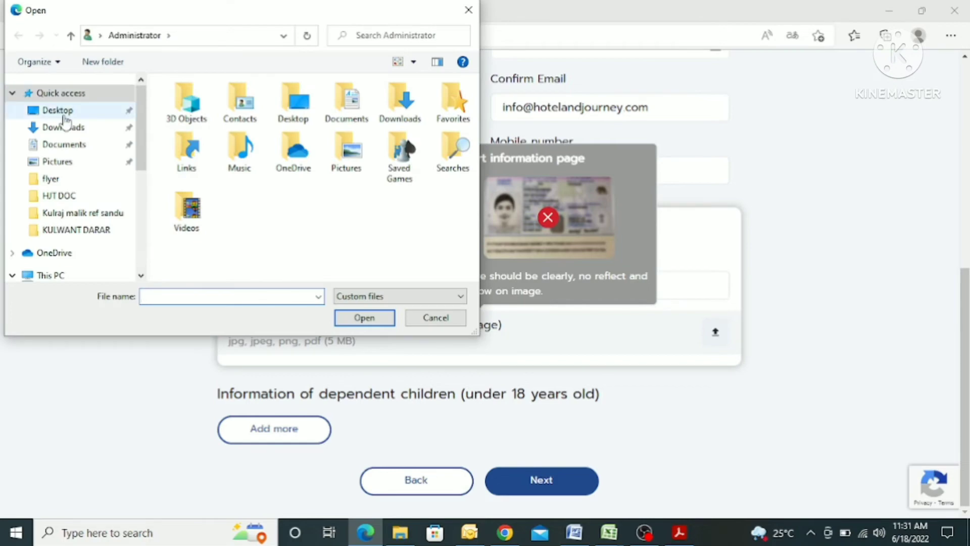
Attach the passport JPG from Desktop > thai pass doc and continue to the Vaccination step
{"action": "left_click", "coordinate": [58, 111]}
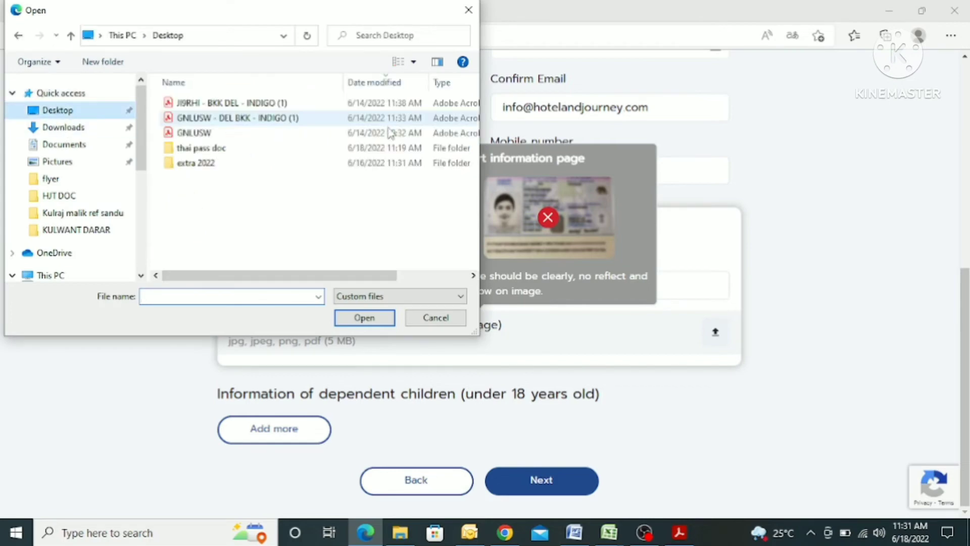
{"action": "double_click", "coordinate": [219, 149]}
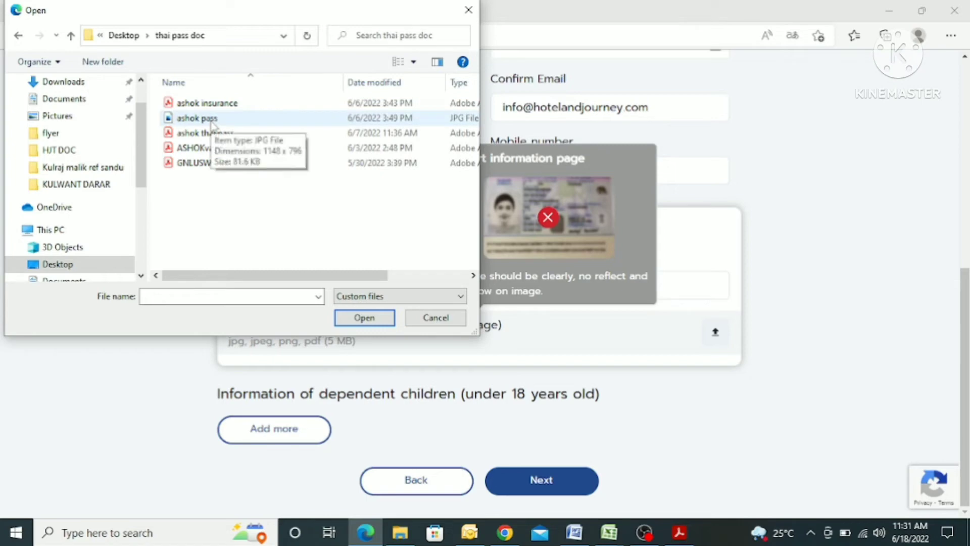
{"action": "left_click", "coordinate": [213, 121]}
{"action": "left_click", "coordinate": [364, 318]}
{"action": "left_click", "coordinate": [621, 381]}
{"action": "scroll", "coordinate": [623, 382], "scroll_direction": "down", "scroll_amount": 1}
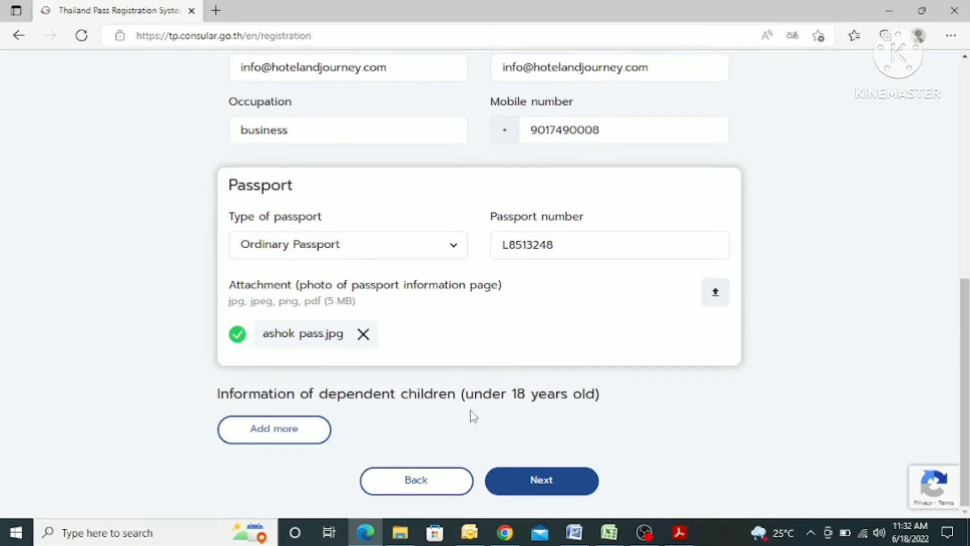
{"action": "left_click", "coordinate": [552, 480]}
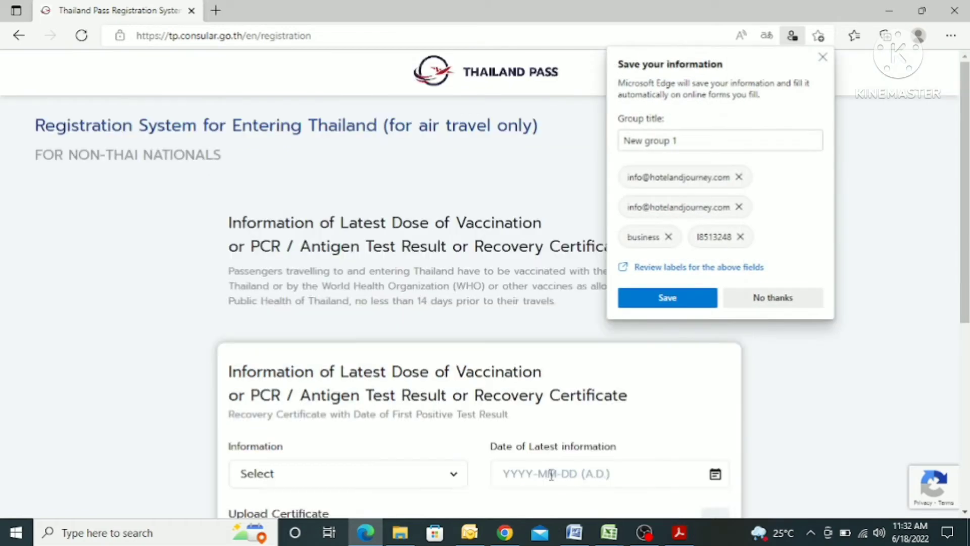
Dismiss the save-form prompt and choose Covishield as the vaccination information
{"action": "left_click", "coordinate": [822, 58]}
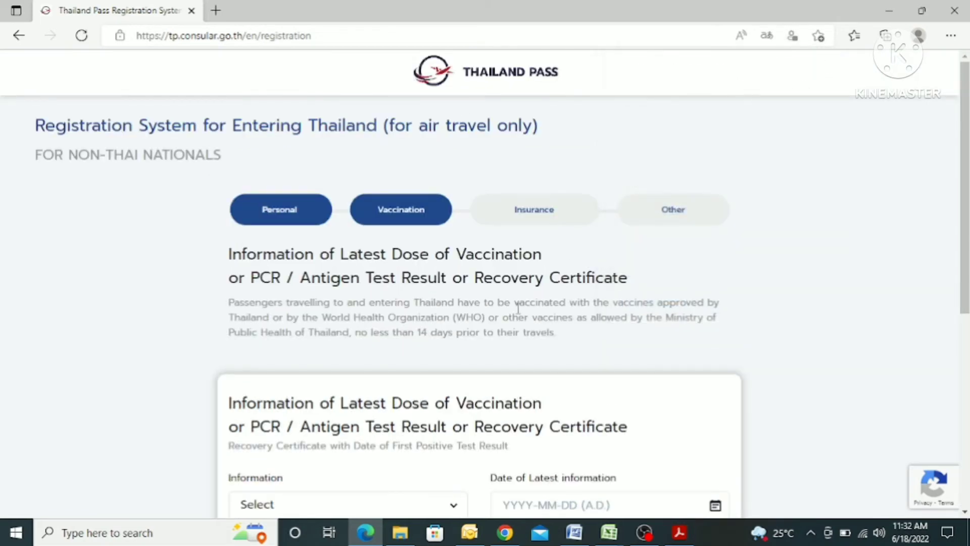
{"action": "scroll", "coordinate": [455, 283], "scroll_direction": "down", "scroll_amount": 5}
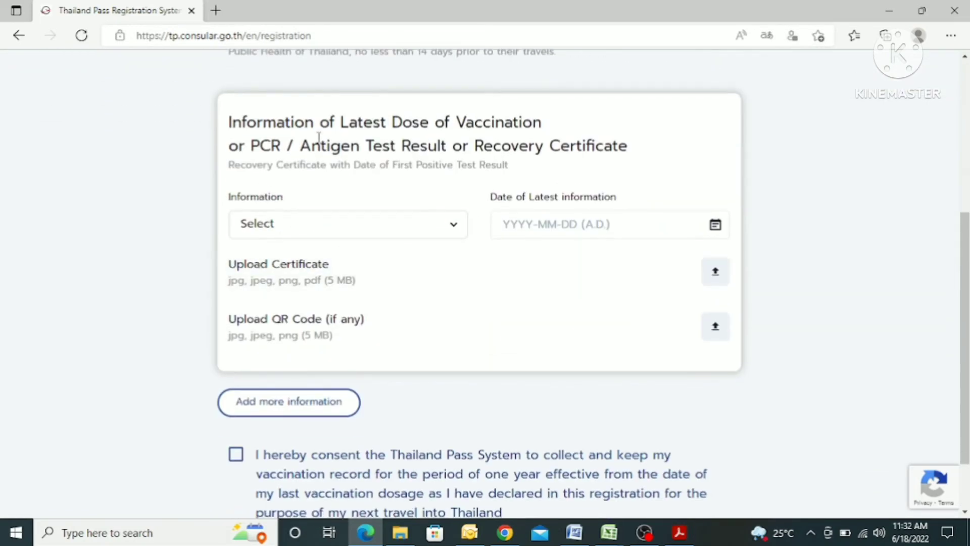
{"action": "left_click", "coordinate": [308, 229]}
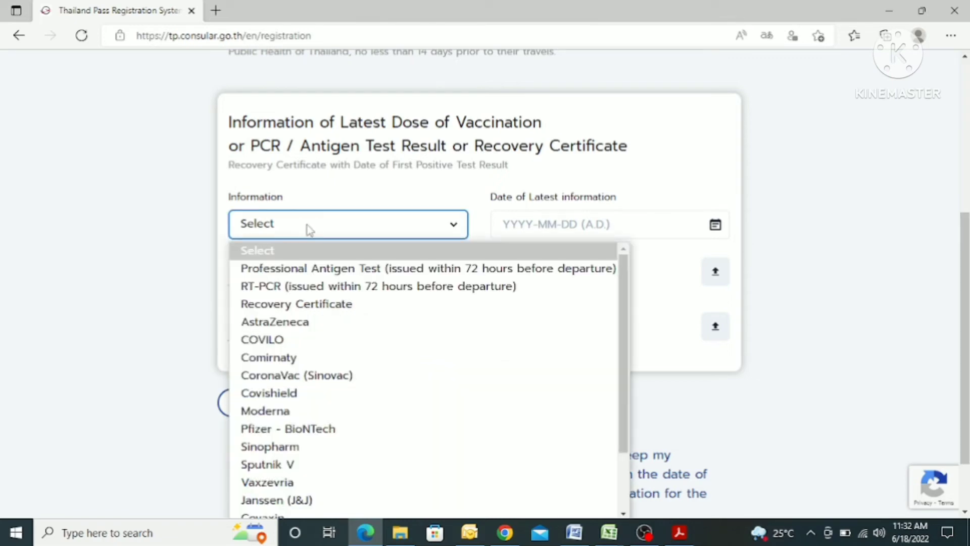
{"action": "left_click", "coordinate": [316, 403]}
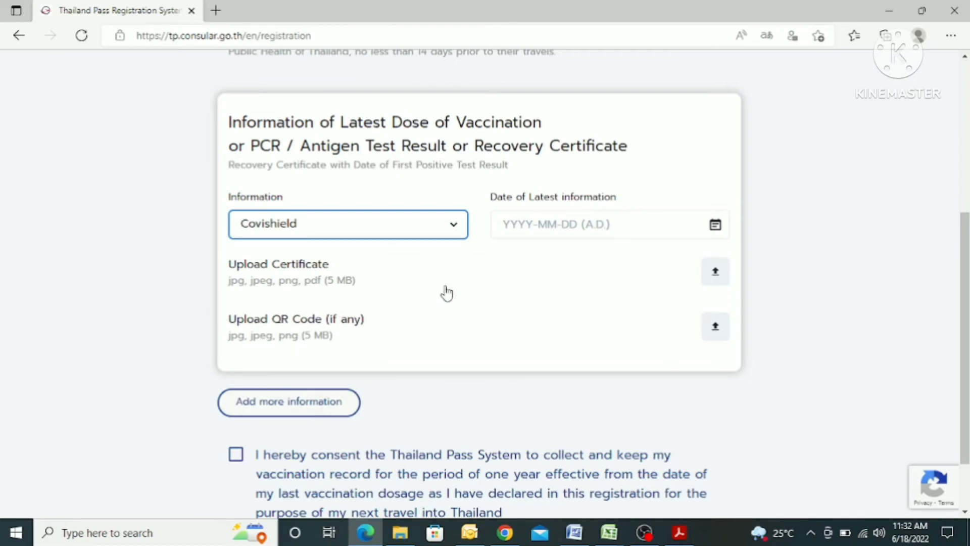
Set the latest dose date to 2021-02-02
{"action": "left_click", "coordinate": [647, 220]}
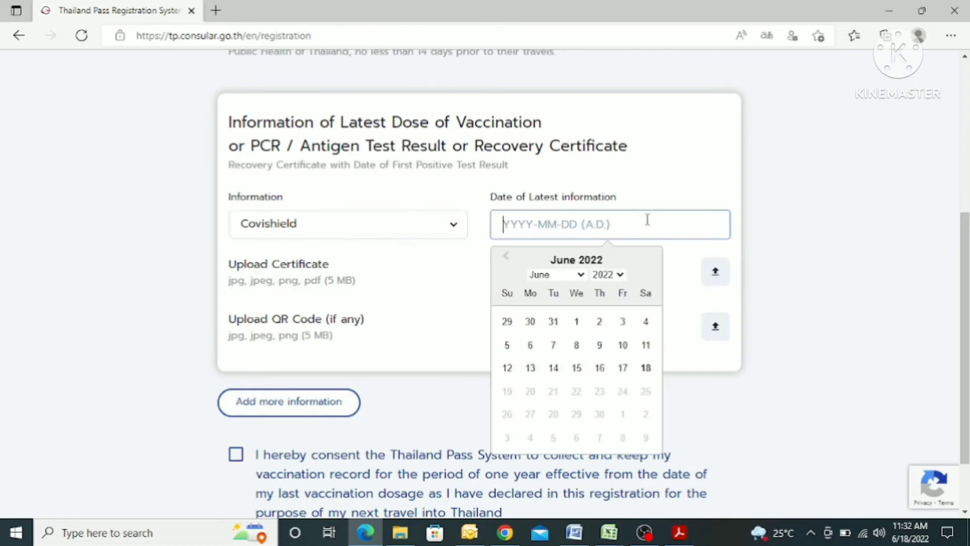
{"action": "left_click", "coordinate": [580, 275]}
{"action": "left_click", "coordinate": [611, 274]}
{"action": "left_click", "coordinate": [613, 275]}
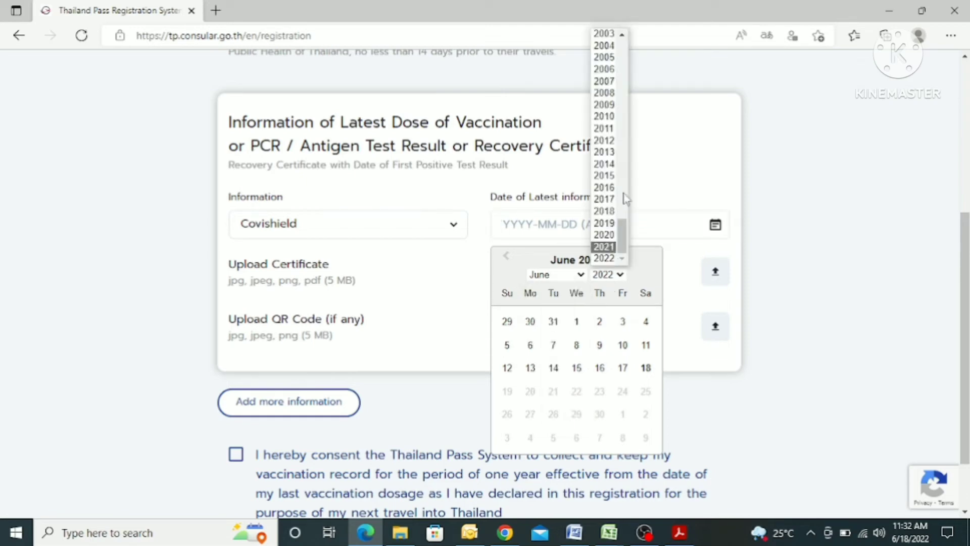
{"action": "left_click", "coordinate": [604, 246]}
{"action": "left_click", "coordinate": [562, 277]}
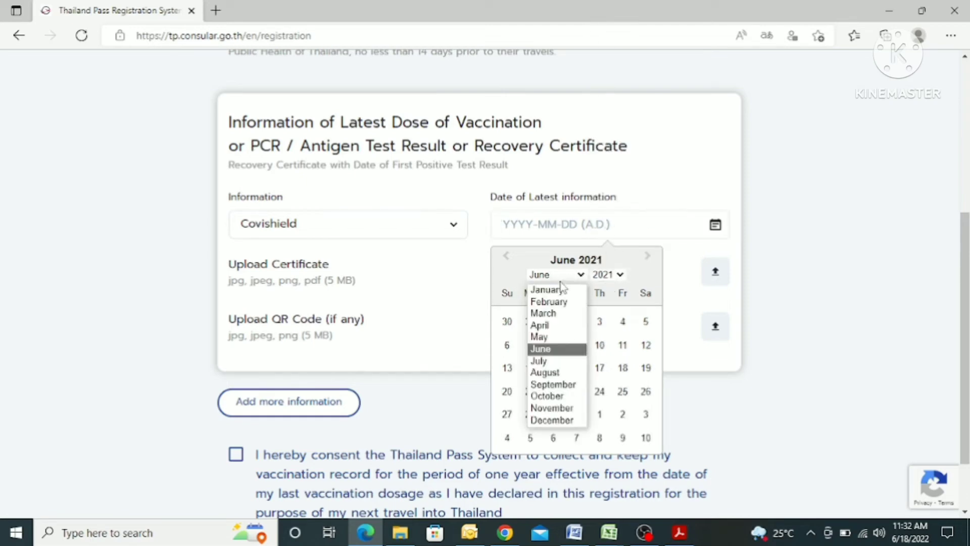
{"action": "left_click", "coordinate": [551, 302]}
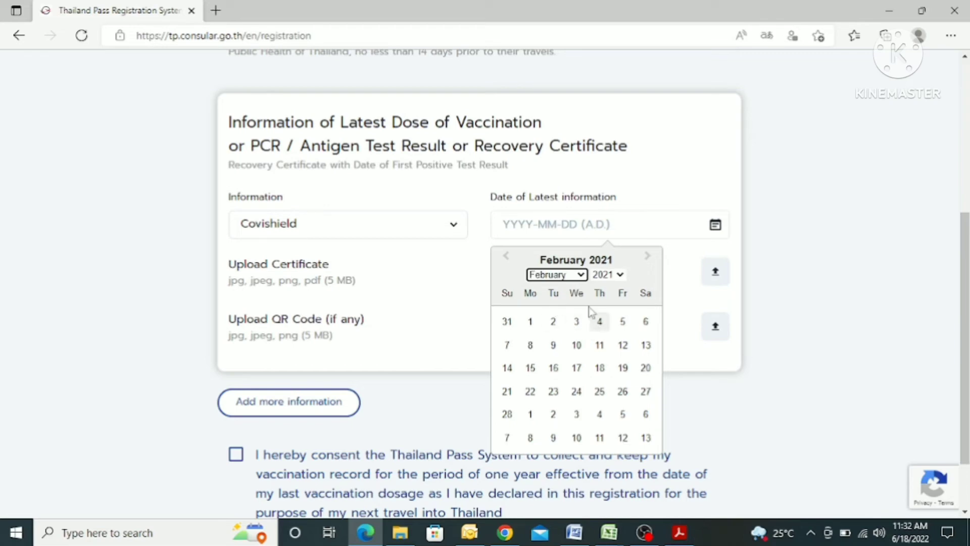
{"action": "left_click", "coordinate": [552, 322]}
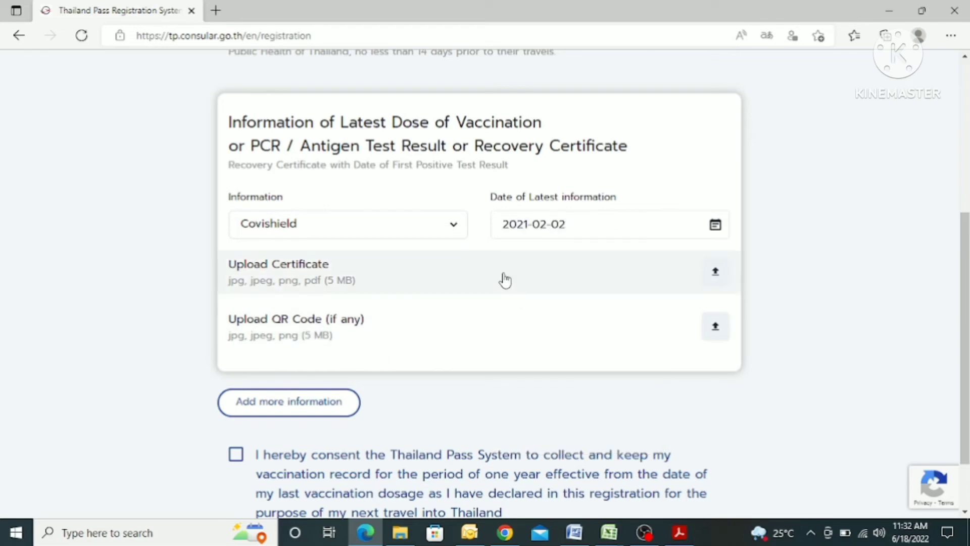
Upload the vaccination certificate file
{"action": "left_click", "coordinate": [318, 281]}
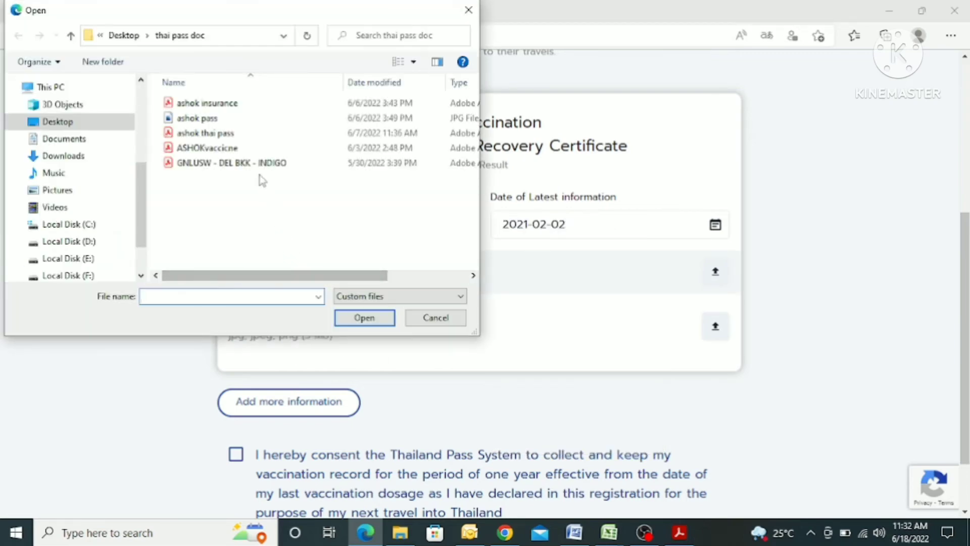
{"action": "left_click", "coordinate": [211, 148]}
{"action": "left_click", "coordinate": [363, 320]}
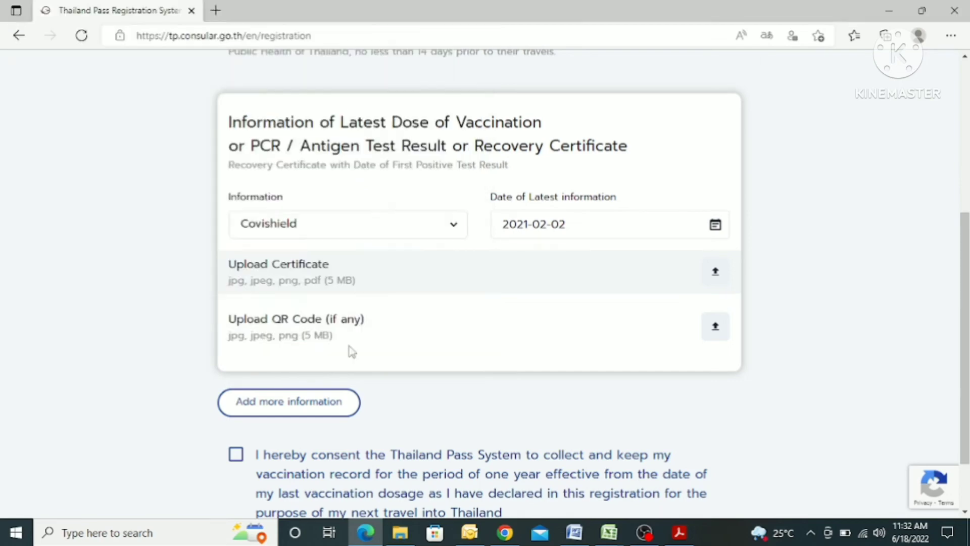
{"action": "mouse_move", "coordinate": [476, 346]}
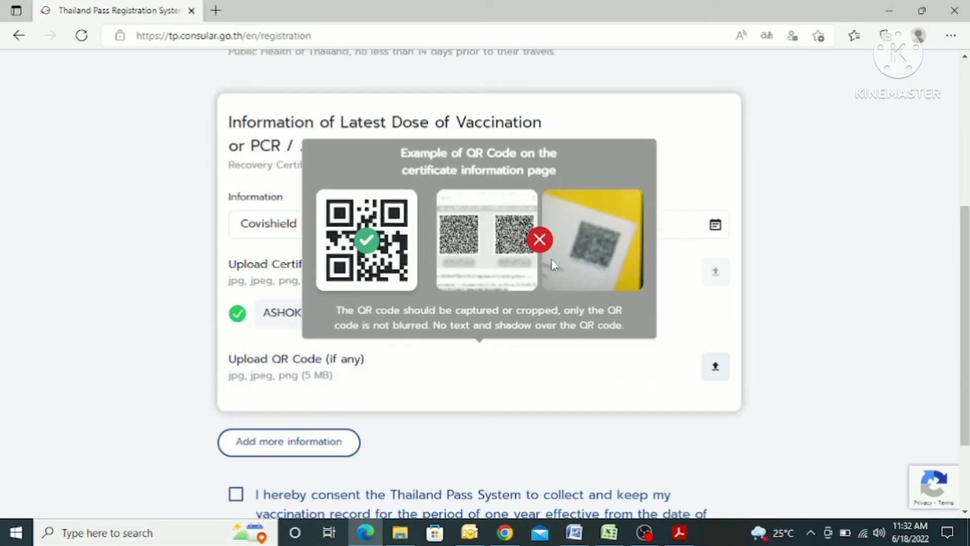
Consent to storing the vaccination record and continue to Accommodation Info
{"action": "scroll", "coordinate": [523, 402], "scroll_direction": "down", "scroll_amount": 2}
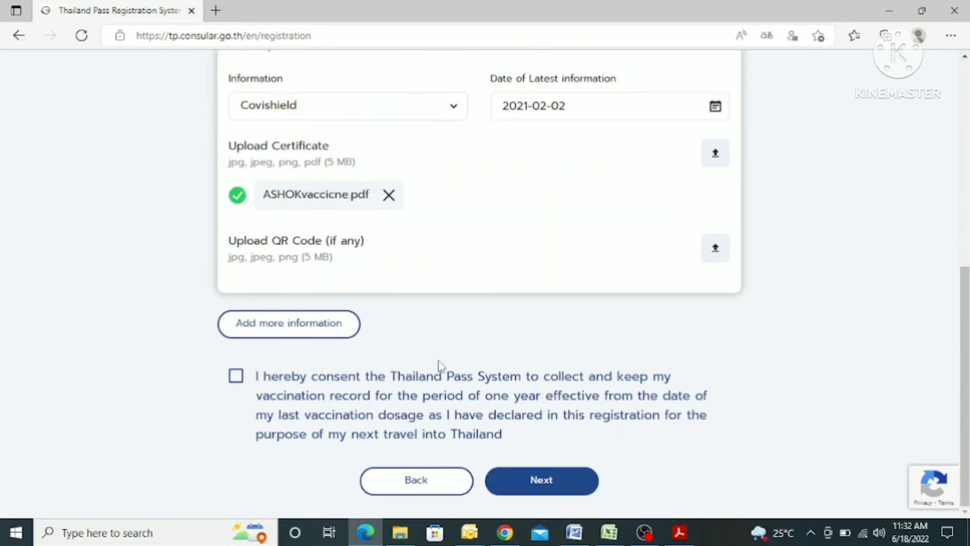
{"action": "left_click", "coordinate": [237, 380]}
{"action": "left_click", "coordinate": [542, 480]}
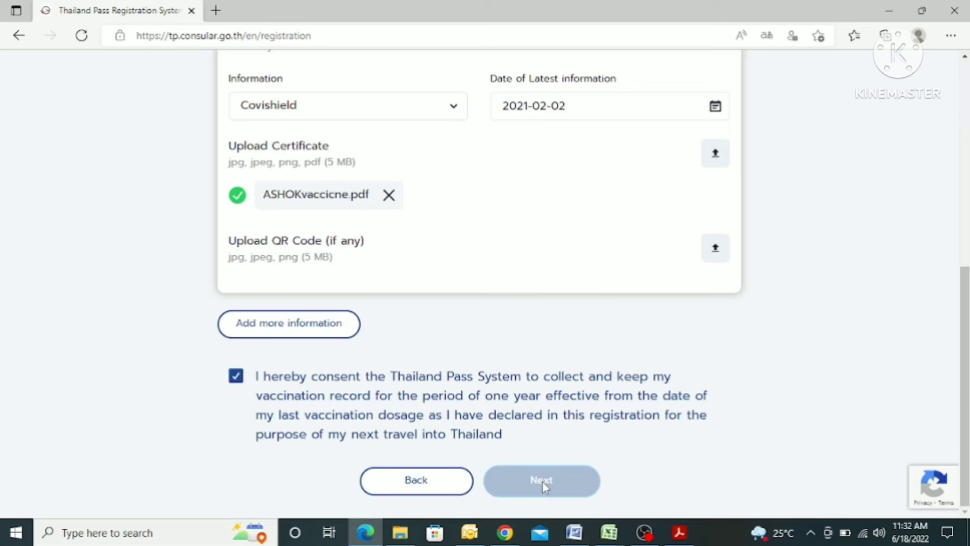
{"action": "scroll", "coordinate": [510, 227], "scroll_direction": "down", "scroll_amount": 3}
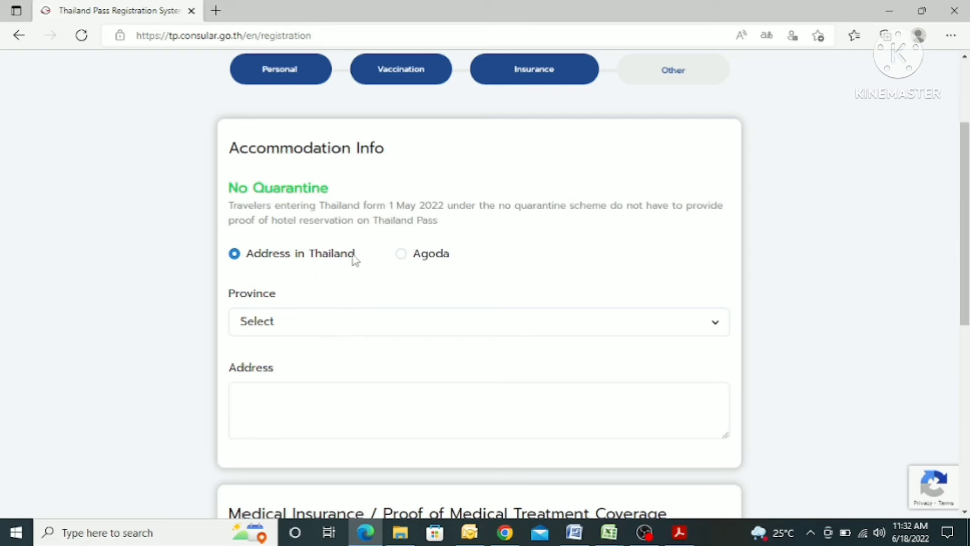
Choose Chon Buri as the province and enter the accommodation address
{"action": "left_click", "coordinate": [288, 320]}
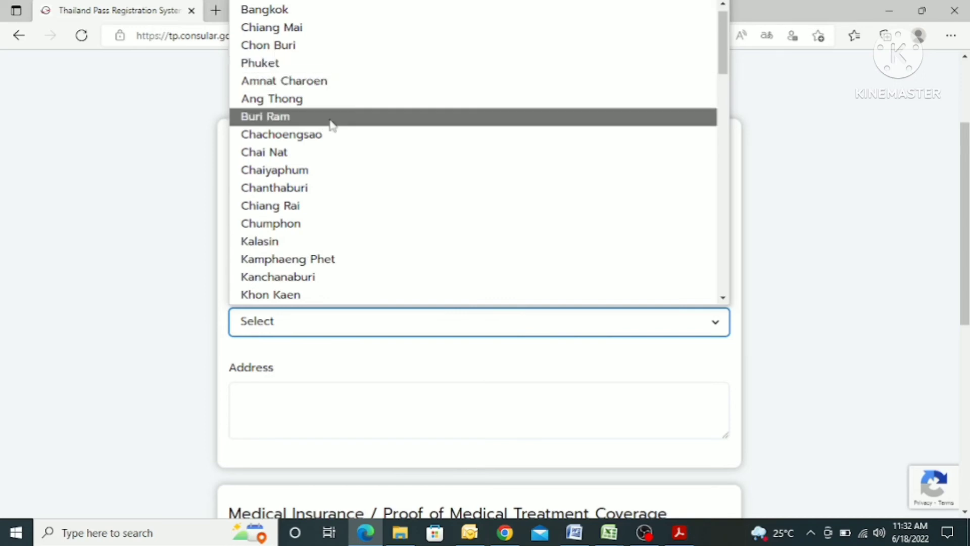
{"action": "scroll", "coordinate": [335, 81], "scroll_direction": "up", "scroll_amount": 1}
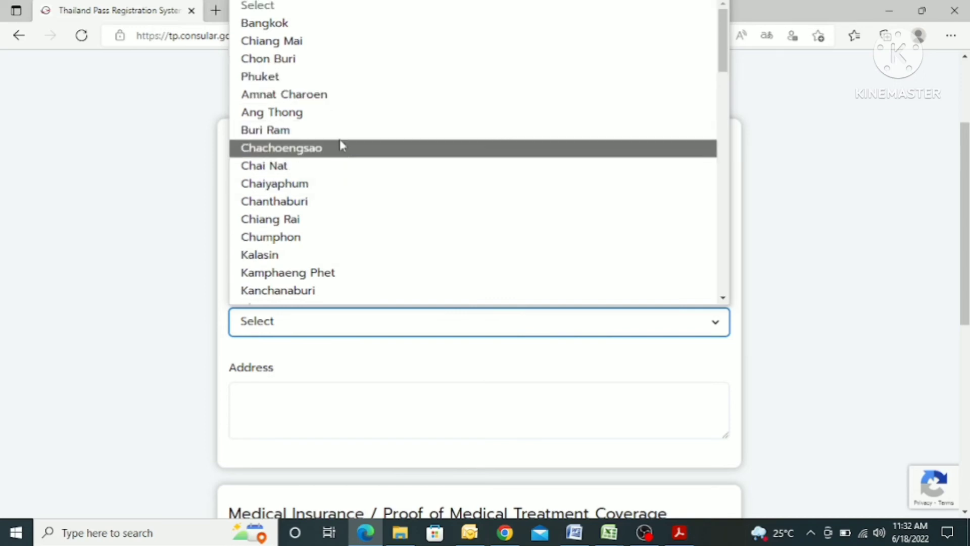
{"action": "left_click", "coordinate": [333, 58]}
{"action": "left_click", "coordinate": [293, 406]}
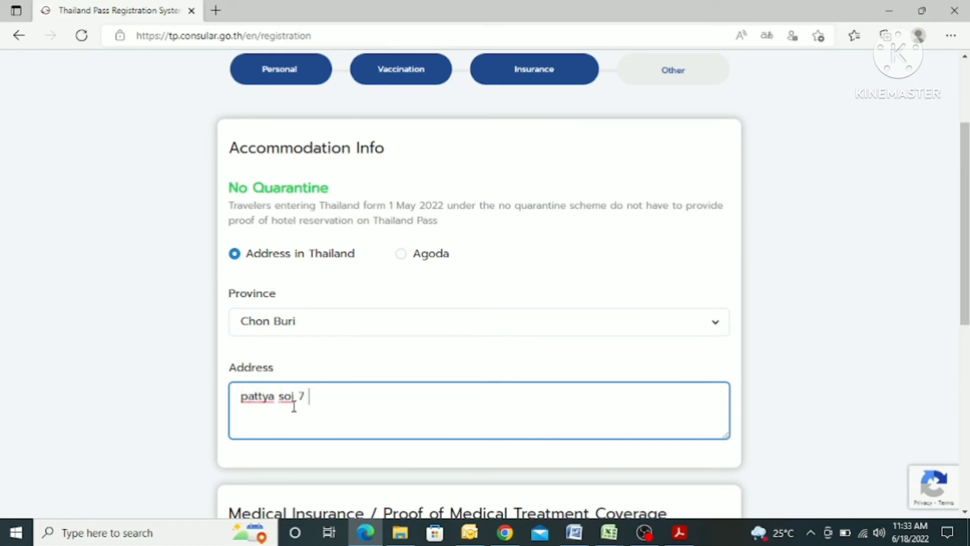
{"action": "left_click", "coordinate": [341, 275]}
Attach the insurance PDF as the medical insurance document
{"action": "scroll", "coordinate": [339, 302], "scroll_direction": "down", "scroll_amount": 3}
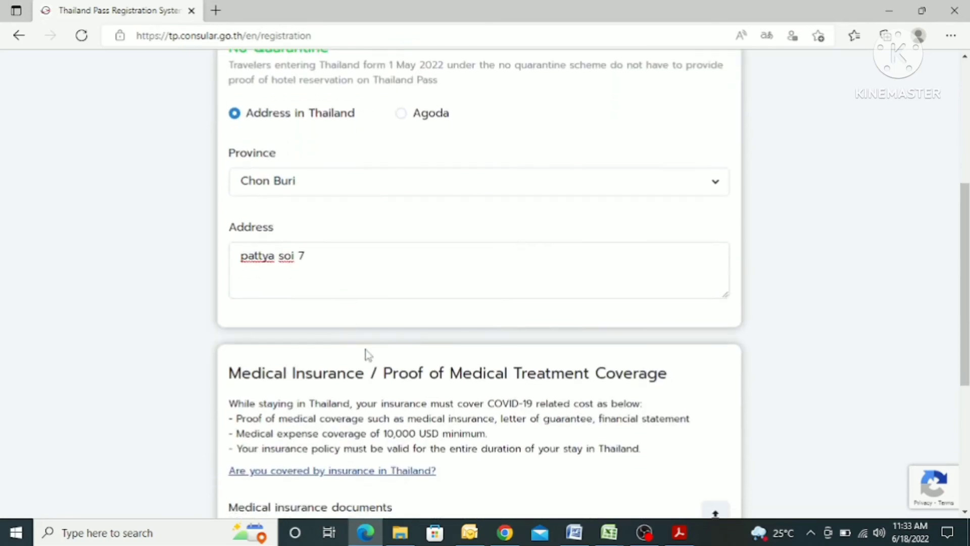
{"action": "scroll", "coordinate": [367, 353], "scroll_direction": "down", "scroll_amount": 3}
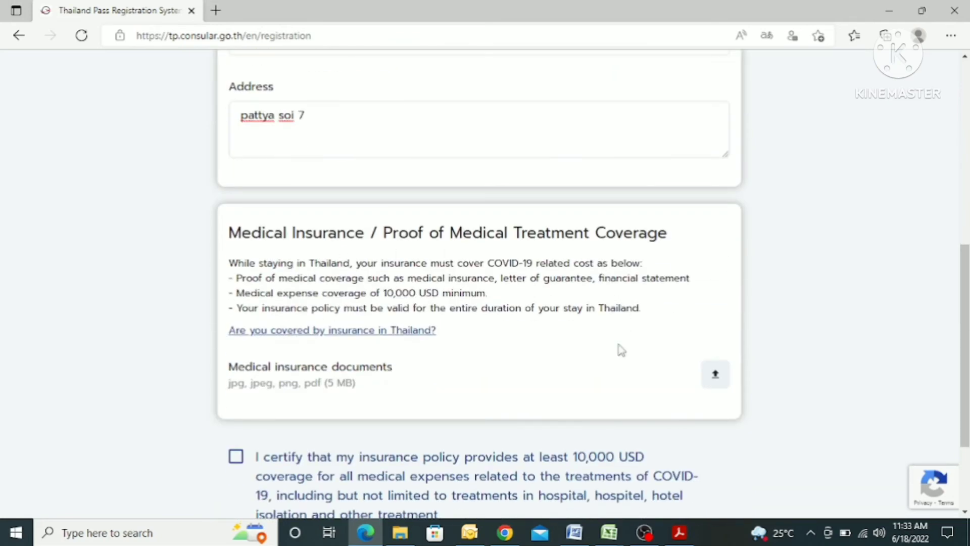
{"action": "left_click", "coordinate": [315, 377]}
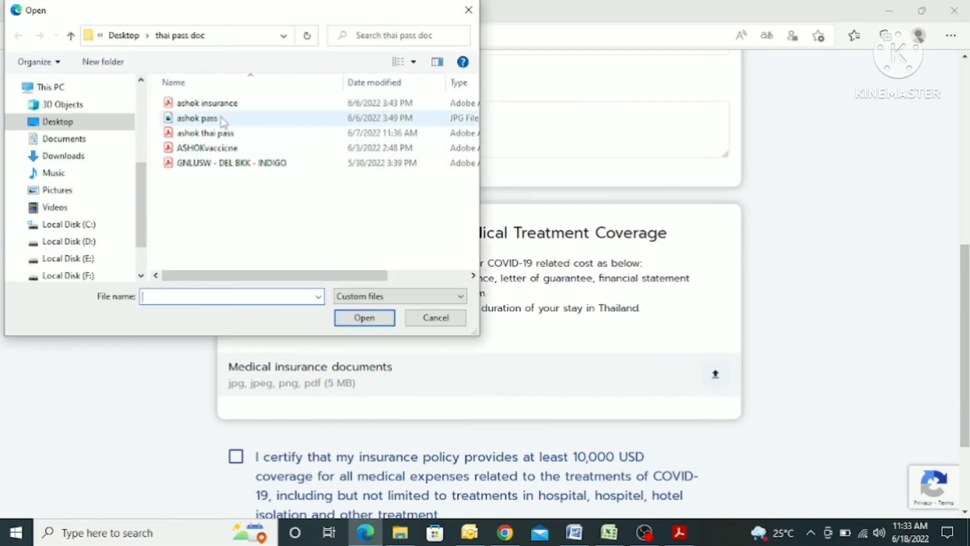
{"action": "left_click", "coordinate": [221, 104]}
{"action": "left_click", "coordinate": [363, 317]}
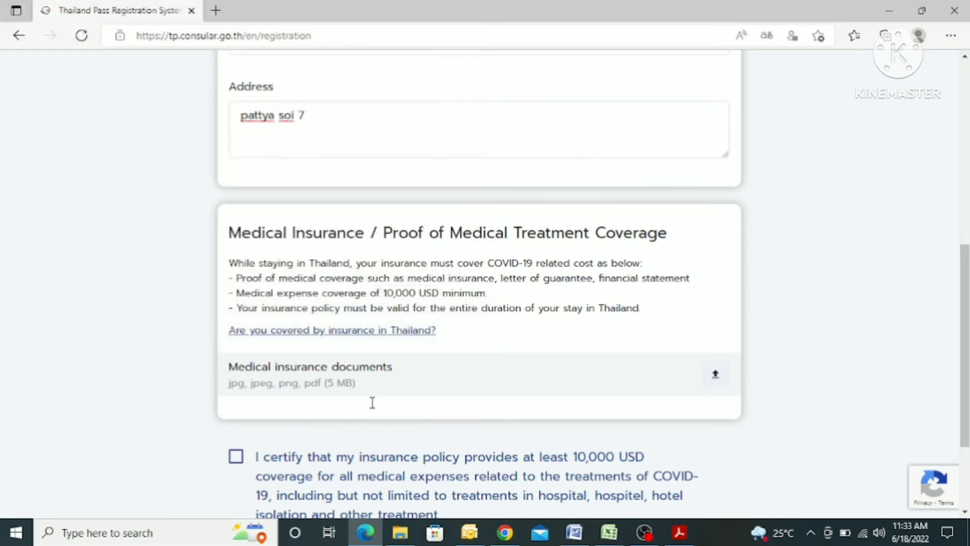
Certify the 10,000 USD insurance coverage and continue to the Additional Documents page
{"action": "scroll", "coordinate": [465, 310], "scroll_direction": "down", "scroll_amount": 3}
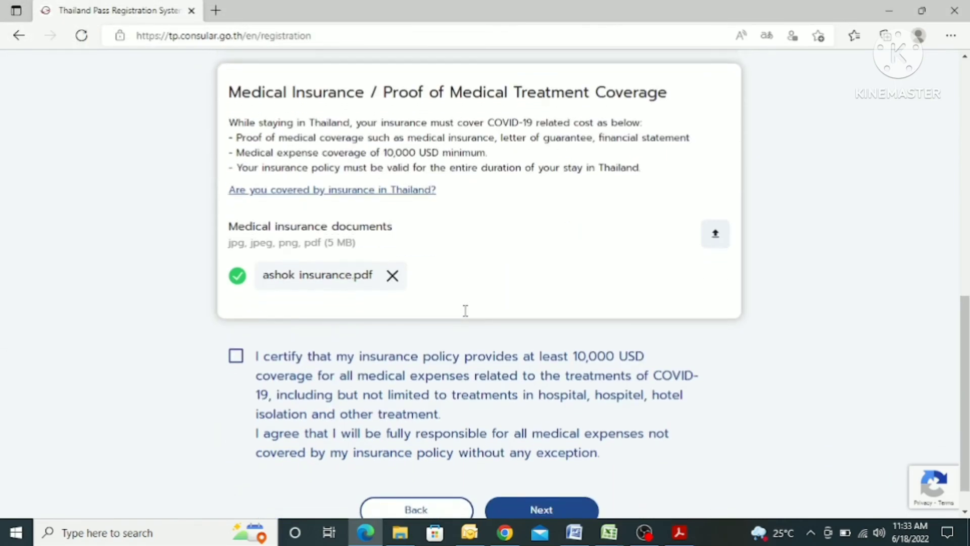
{"action": "left_click", "coordinate": [237, 324]}
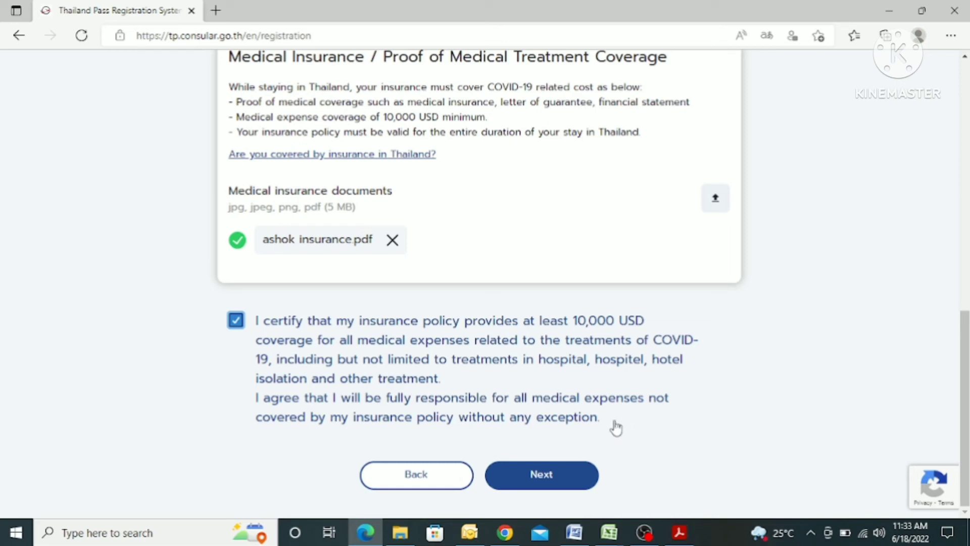
{"action": "left_click", "coordinate": [541, 472]}
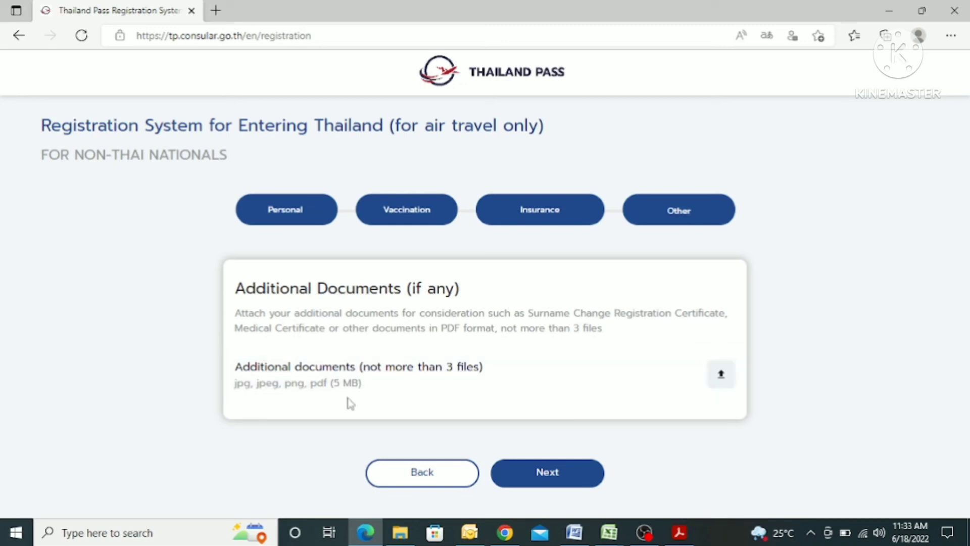
{"action": "left_click", "coordinate": [384, 385]}
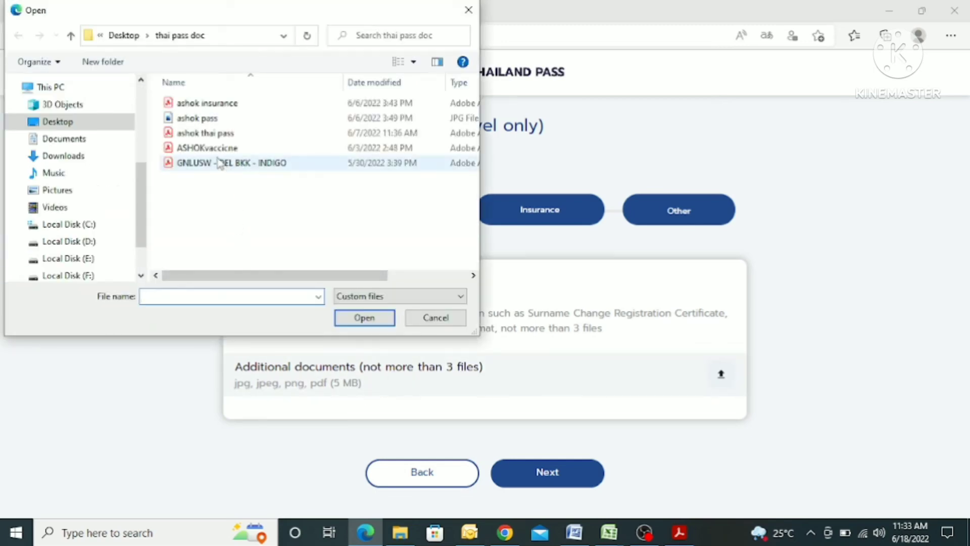
{"action": "left_click", "coordinate": [225, 163]}
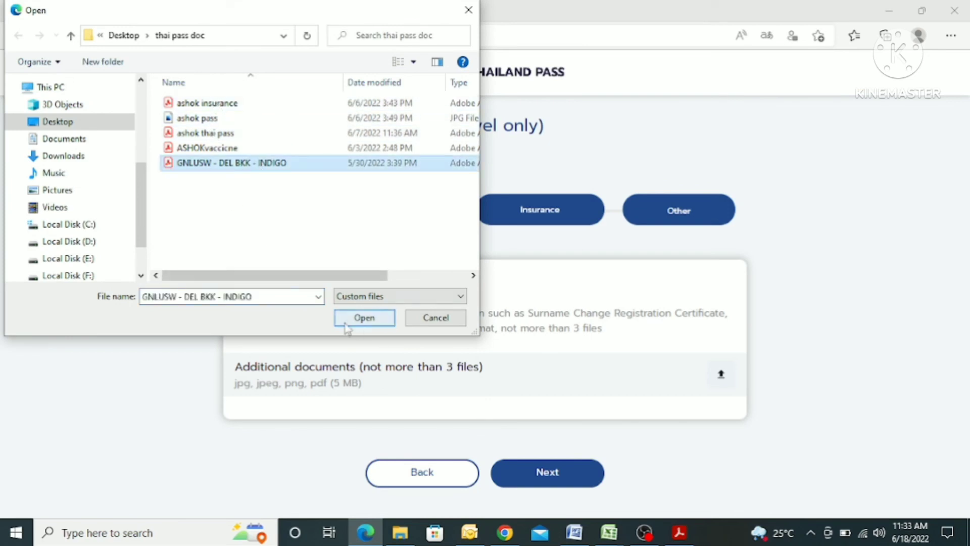
{"action": "left_click", "coordinate": [349, 319]}
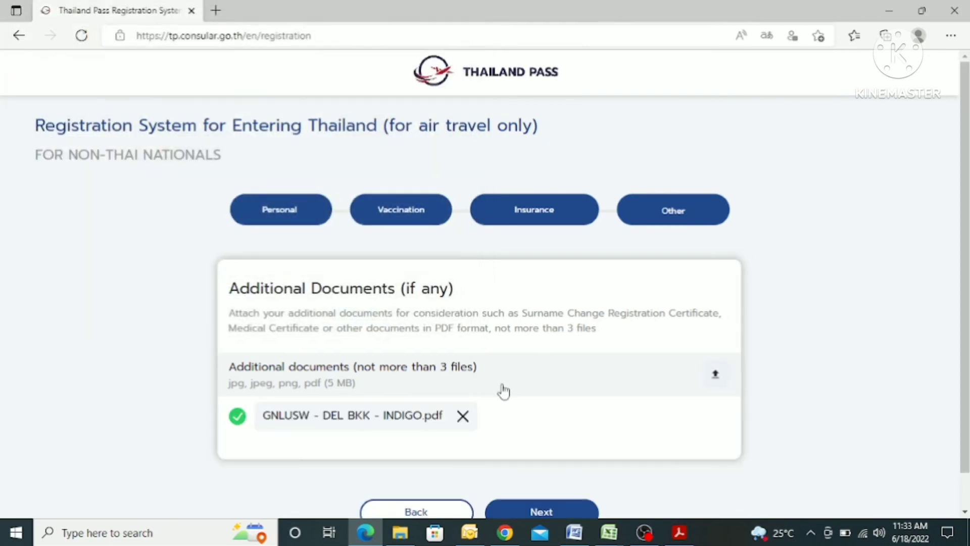
{"action": "scroll", "coordinate": [503, 390], "scroll_direction": "down", "scroll_amount": 1}
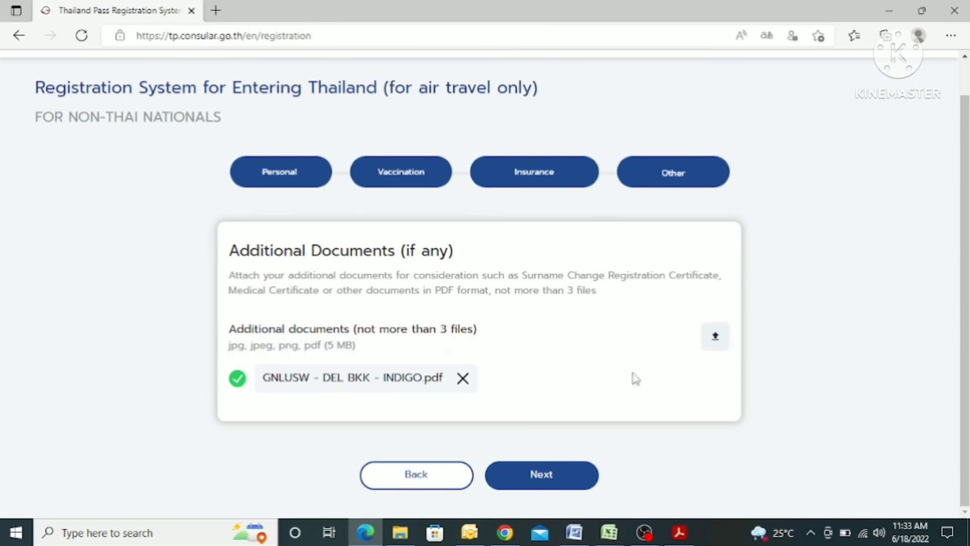
Review the travel details, submit the registration, and dismiss the access-code success message
{"action": "left_click", "coordinate": [543, 511]}
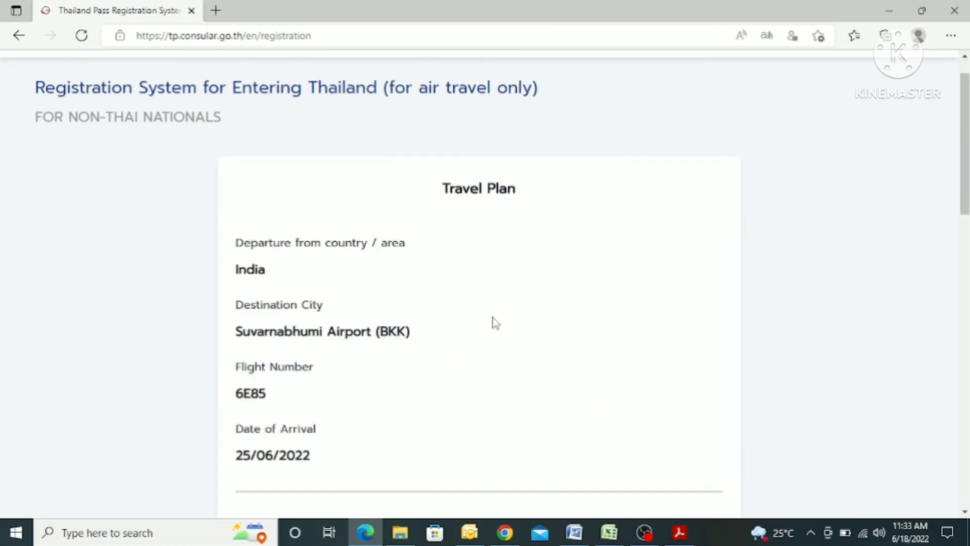
{"action": "scroll", "coordinate": [494, 322], "scroll_direction": "down", "scroll_amount": 3}
{"action": "scroll", "coordinate": [492, 317], "scroll_direction": "down", "scroll_amount": 15}
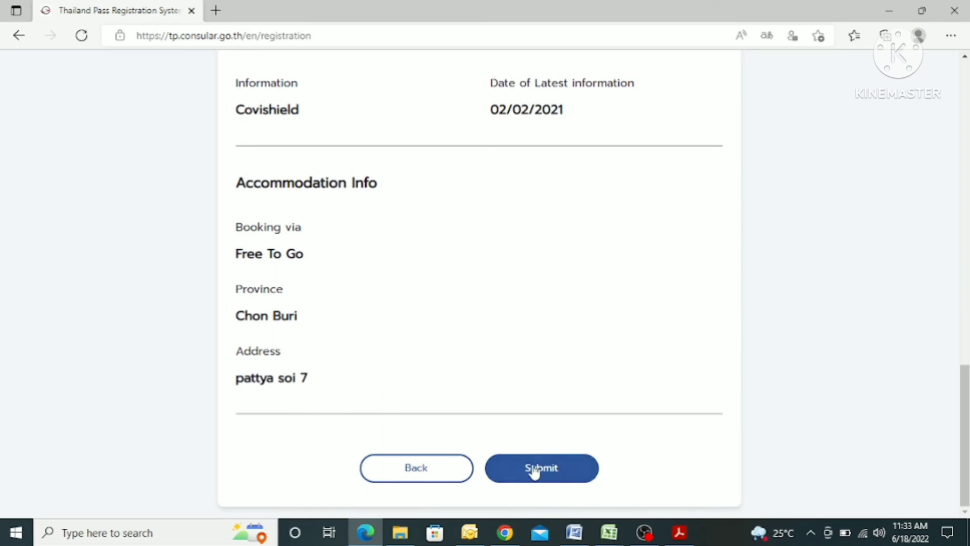
{"action": "left_click", "coordinate": [534, 468]}
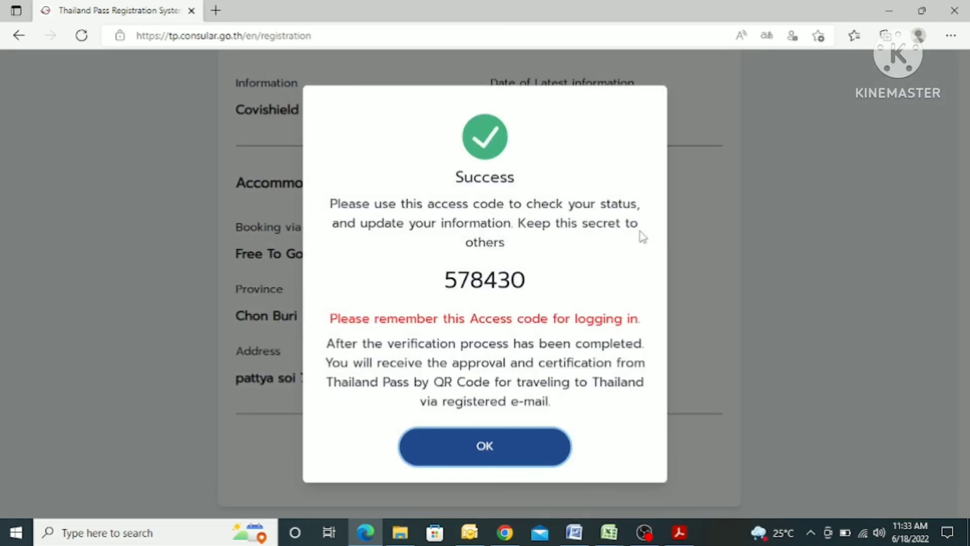
{"action": "left_click", "coordinate": [473, 454]}
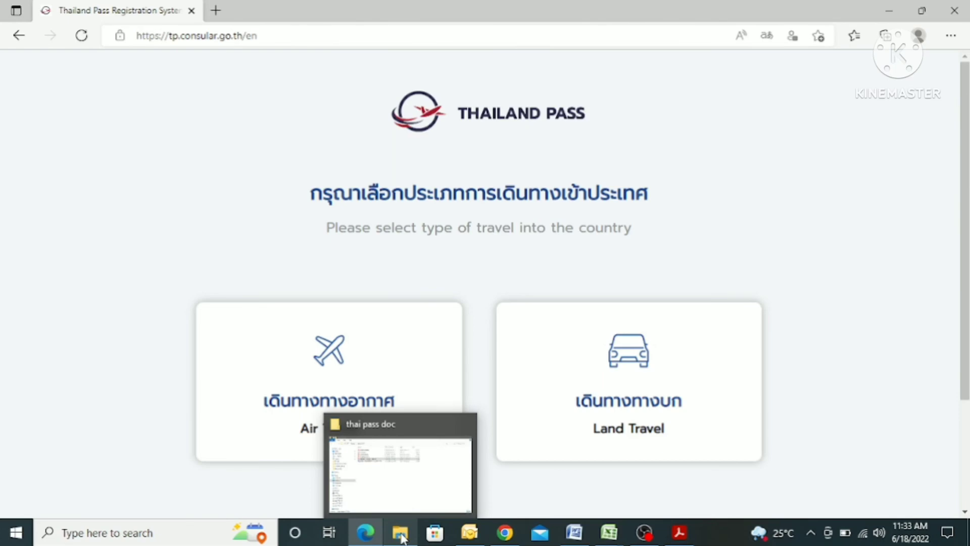
Open the issued Thailand Pass PDF from the thai pass doc folder and view its QR code and 15–18 June 2022 dates
{"action": "left_click", "coordinate": [401, 535]}
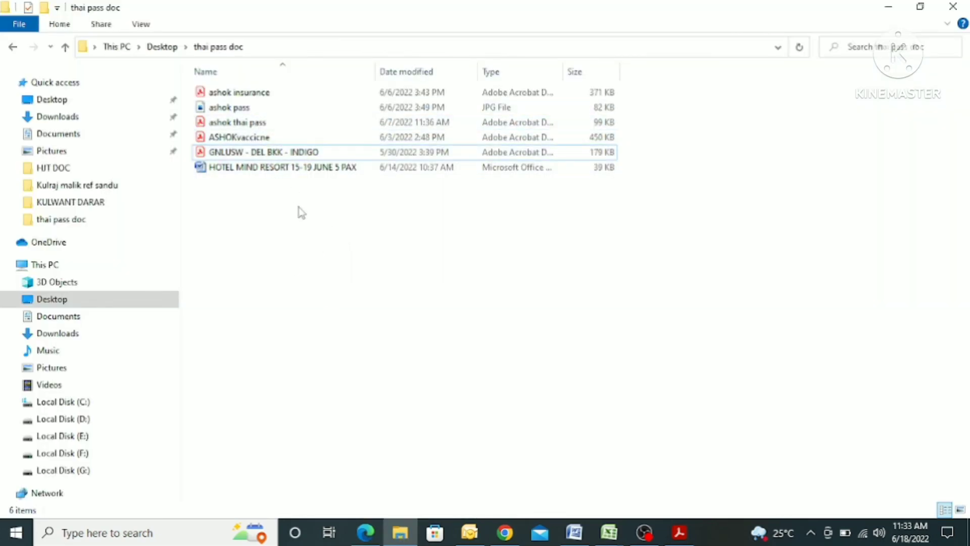
{"action": "double_click", "coordinate": [258, 126]}
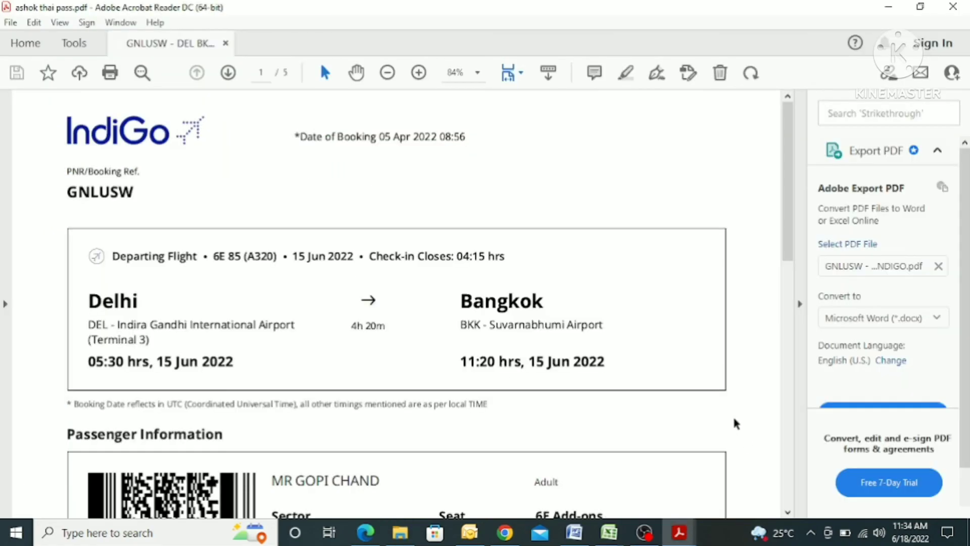
{"action": "scroll", "coordinate": [632, 352], "scroll_direction": "down", "scroll_amount": 5}
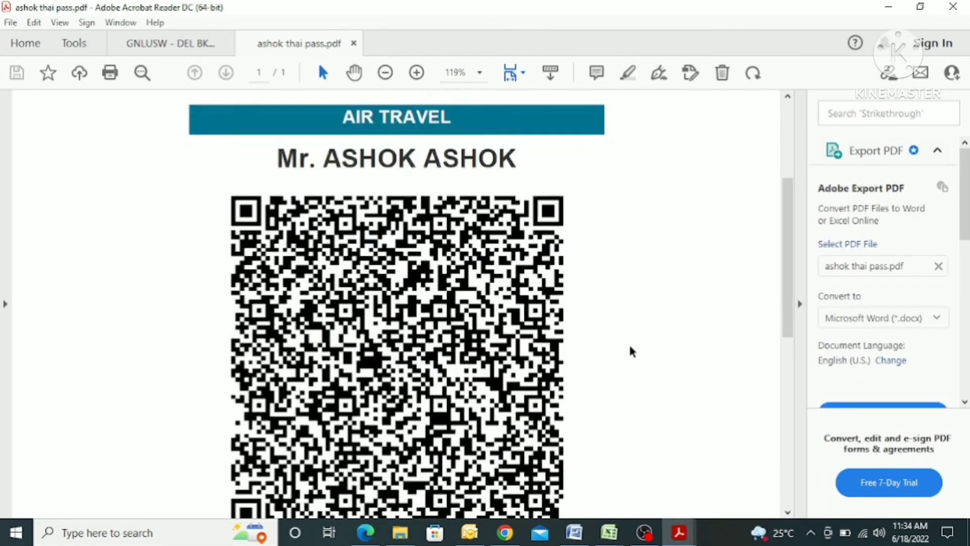
{"action": "scroll", "coordinate": [631, 352], "scroll_direction": "down", "scroll_amount": 8}
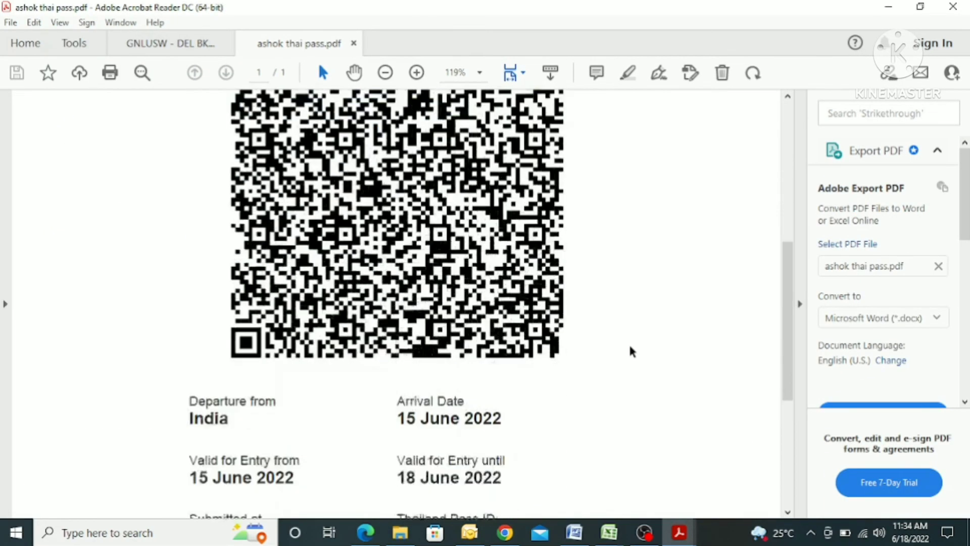
{"action": "scroll", "coordinate": [631, 352], "scroll_direction": "up", "scroll_amount": 5}
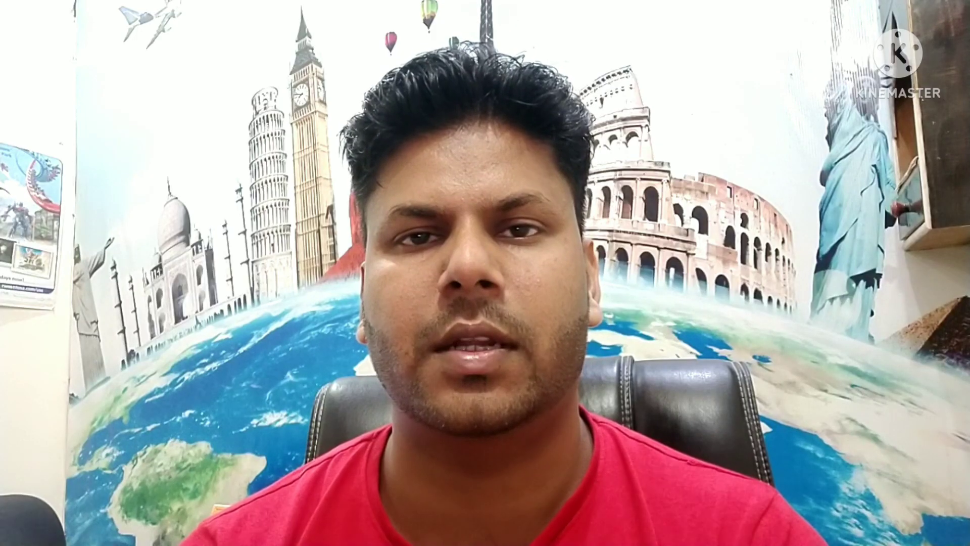